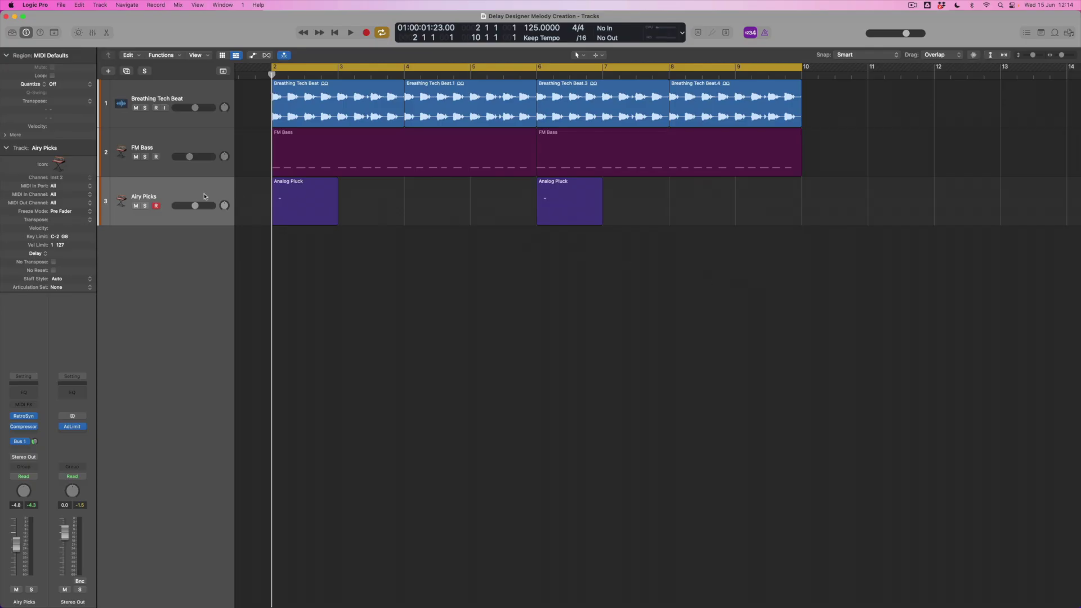
# - Select the Airy Picks regions and insert a stereo Delay Designer below the Compressor
pyautogui.click(200, 193)
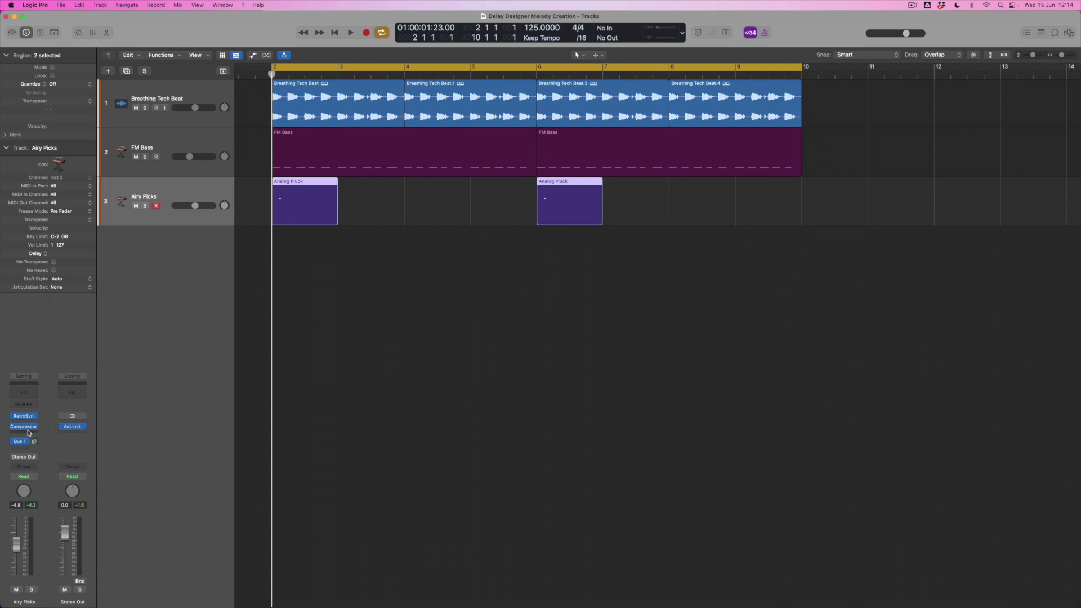
pyautogui.moveTo(30, 432)
pyautogui.click(34, 435)
pyautogui.moveTo(32, 513)
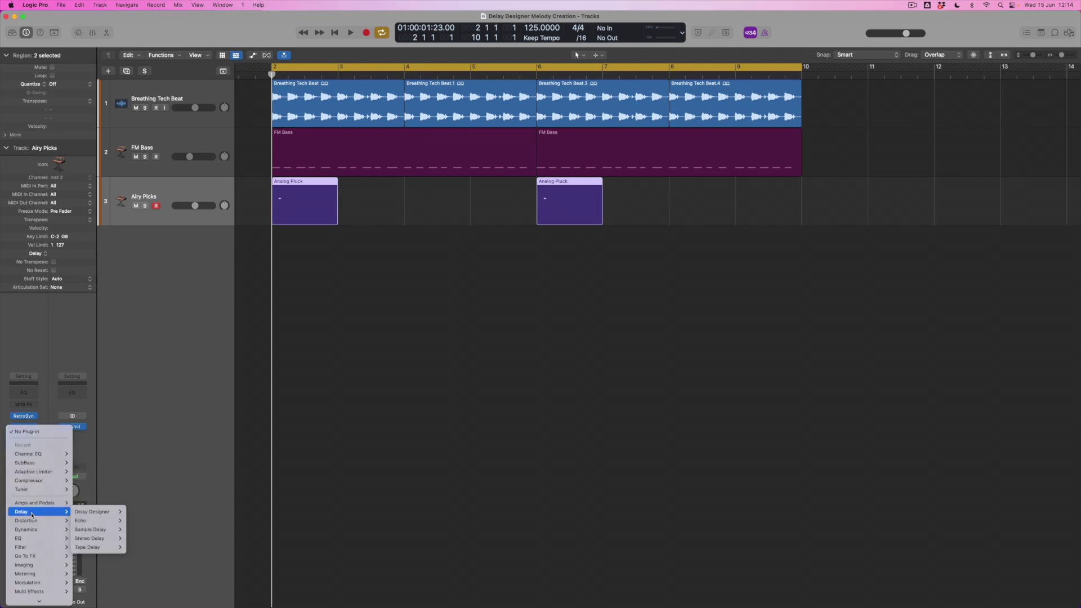
pyautogui.moveTo(97, 513)
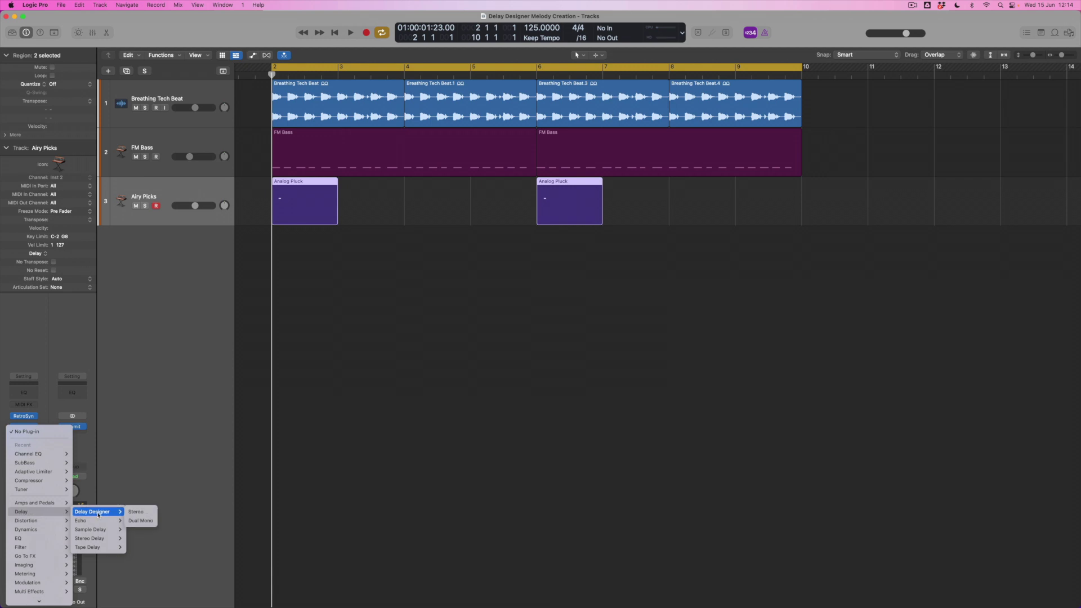
pyautogui.click(135, 511)
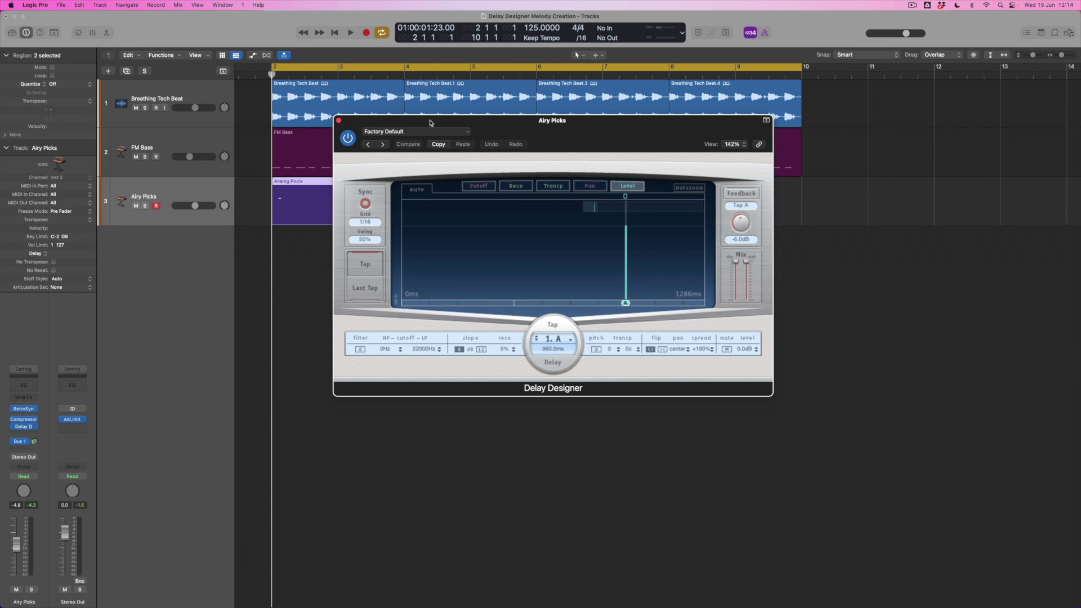
# - Drag the Delay Designer window down to reveal the regions, then play the default delay
pyautogui.moveTo(430, 122); pyautogui.dragTo(410, 258)
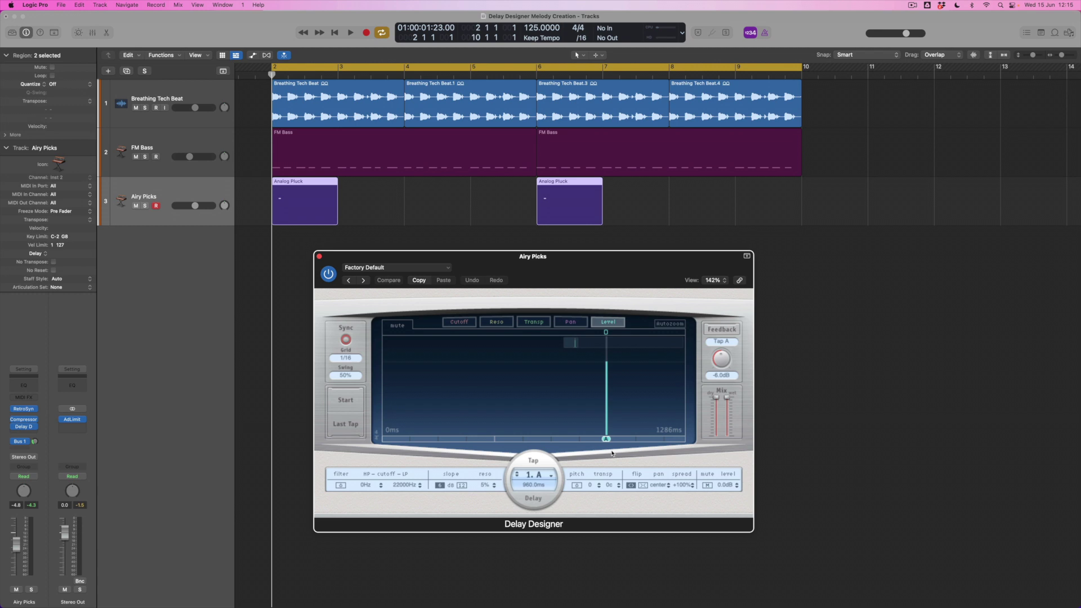
pyautogui.press('space')
# - Move tap A from 960 ms to 120 ms and audition the shorter delay
pyautogui.click(603, 439)
pyautogui.moveTo(602, 440); pyautogui.dragTo(415, 440)
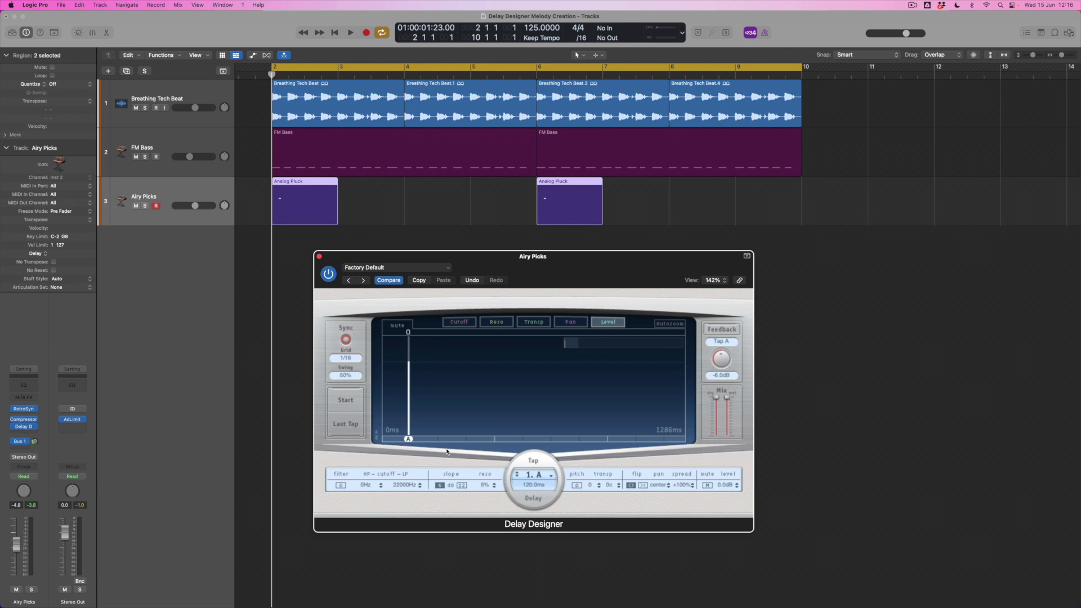
pyautogui.press('space')
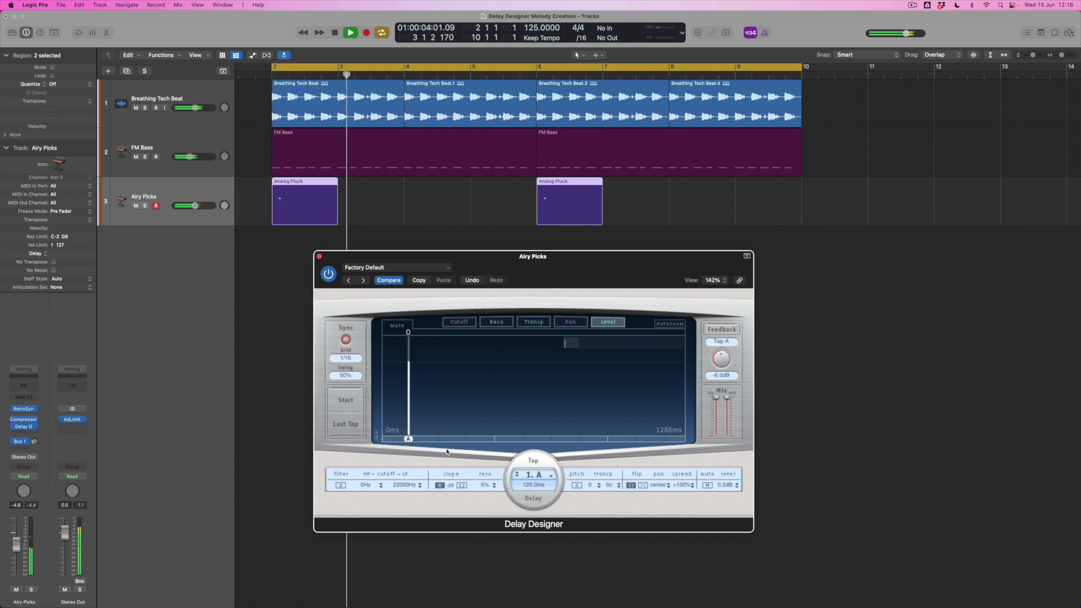
pyautogui.press('space')
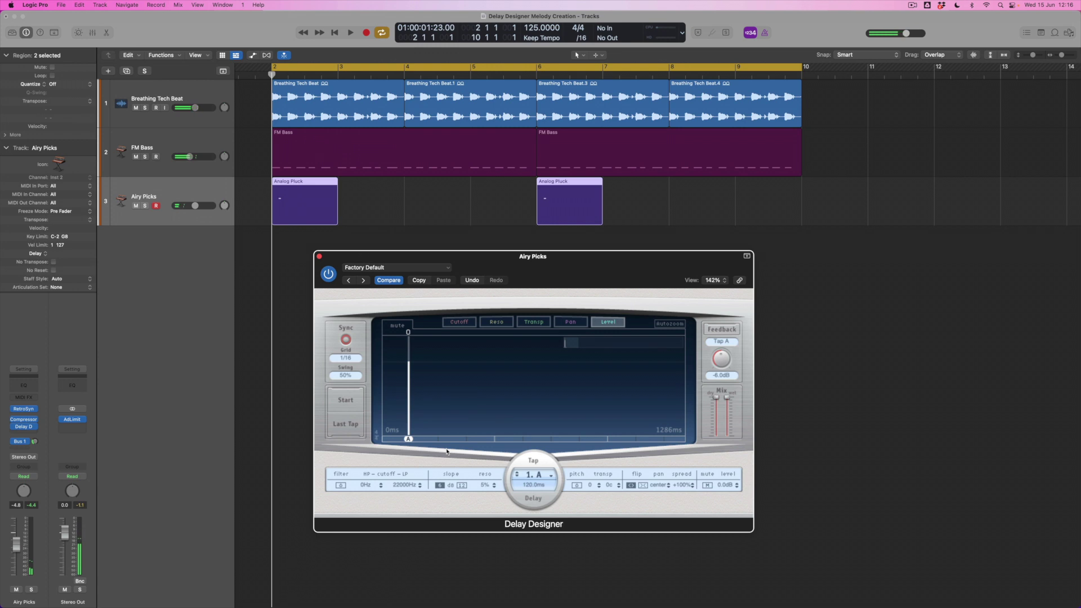
# - Shift tap A to 240 ms, then 360 ms, and add tap B at 600 ms
pyautogui.moveTo(410, 442); pyautogui.dragTo(437, 445)
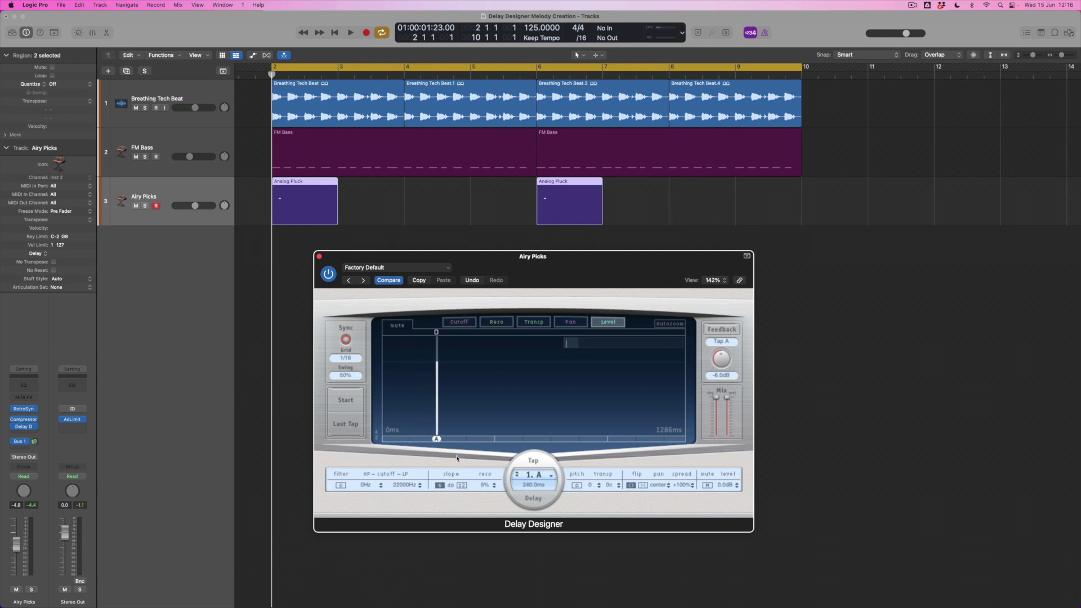
pyautogui.press('space')
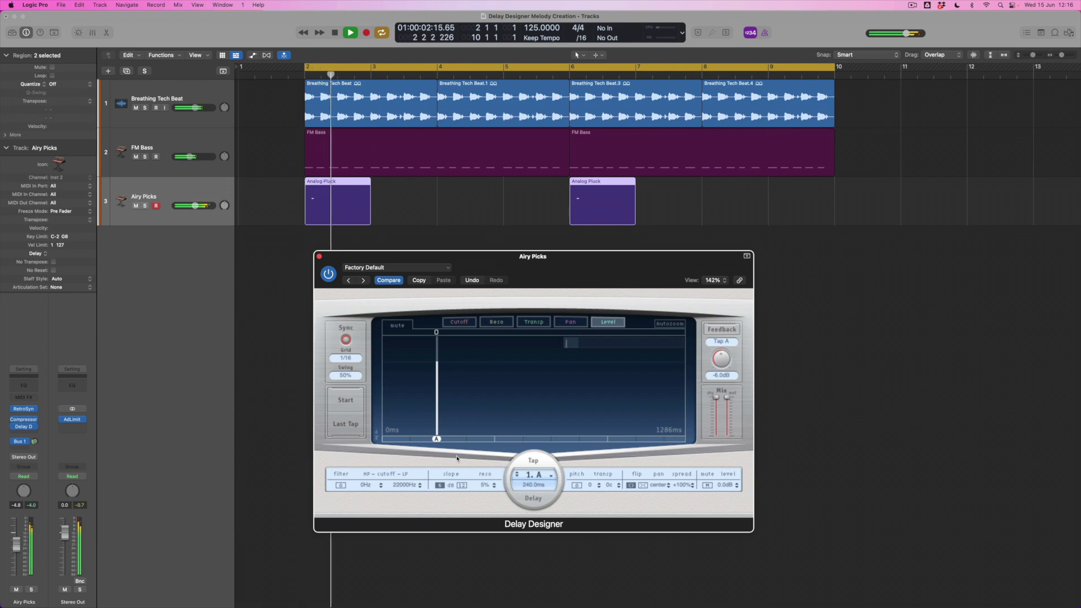
pyautogui.press('space')
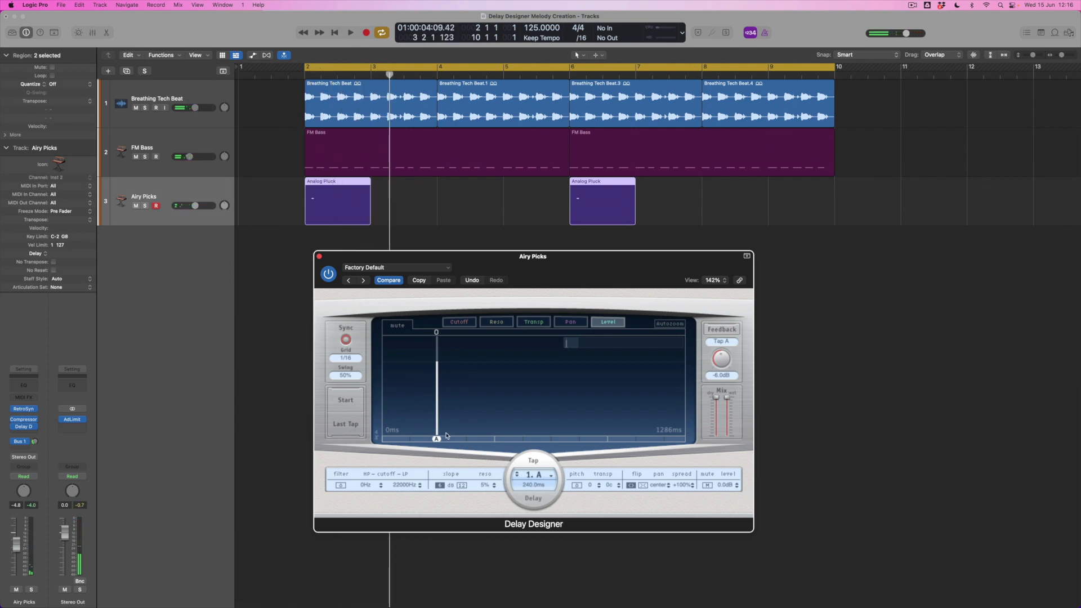
pyautogui.moveTo(437, 440); pyautogui.dragTo(465, 442)
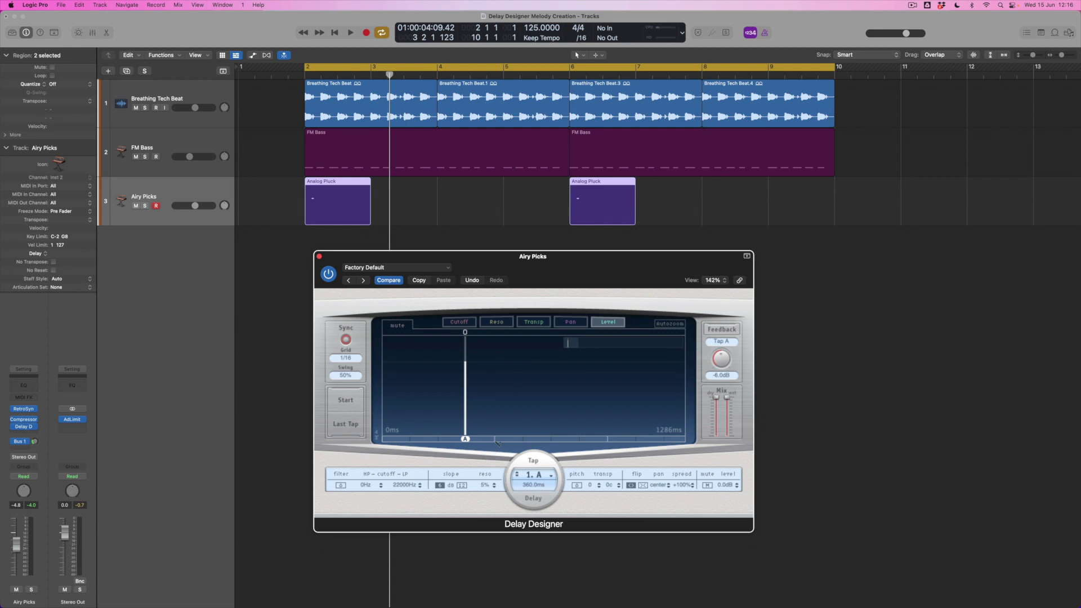
pyautogui.click(521, 439)
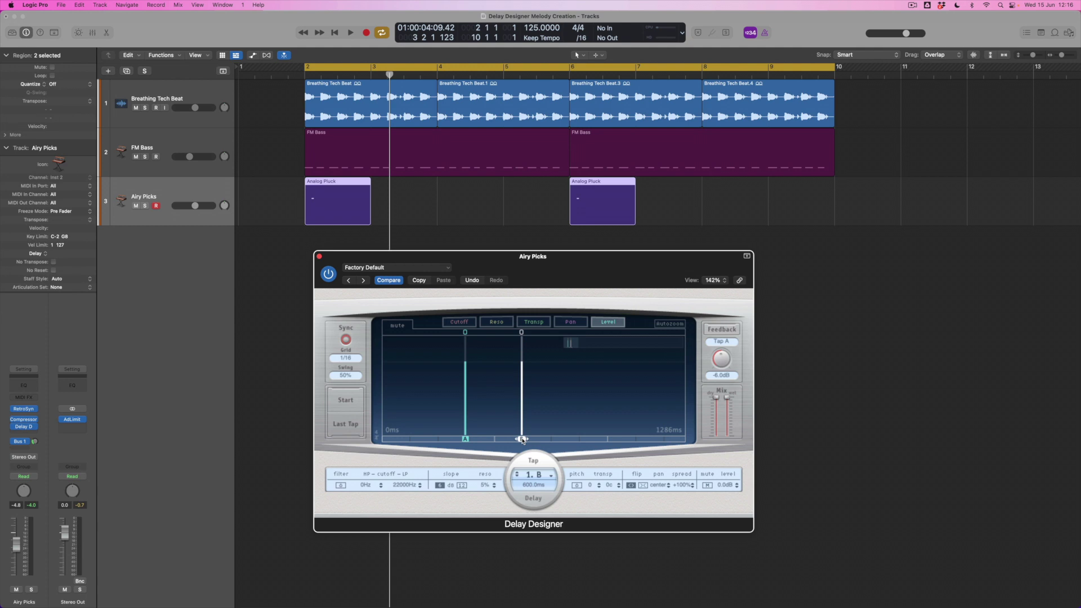
# - Audition the two taps, add tap C at 840 ms, and move tap A back to 240 ms
pyautogui.press('space')
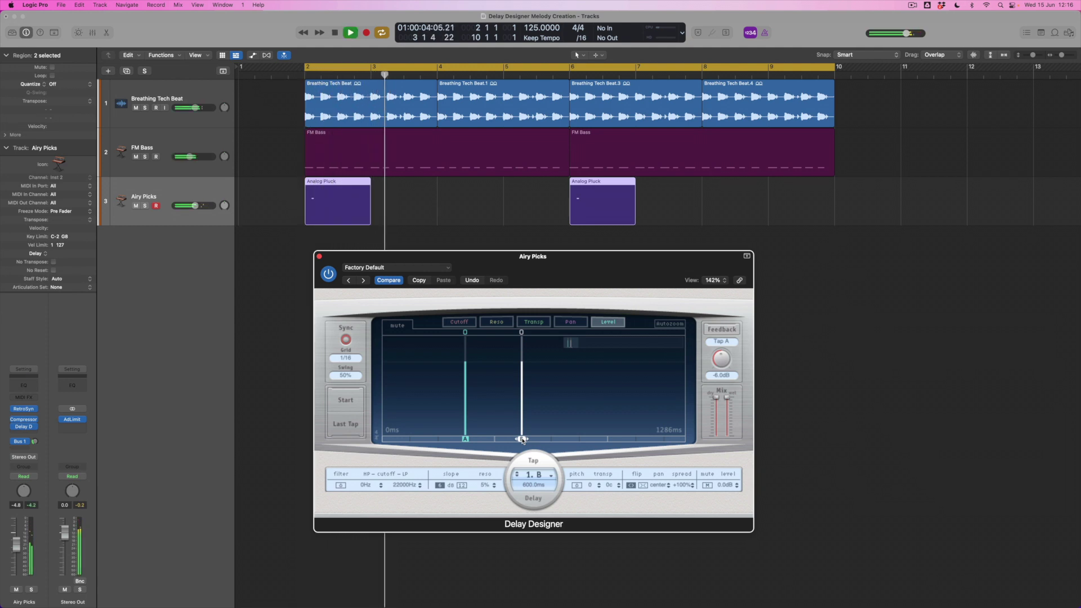
pyautogui.press('space')
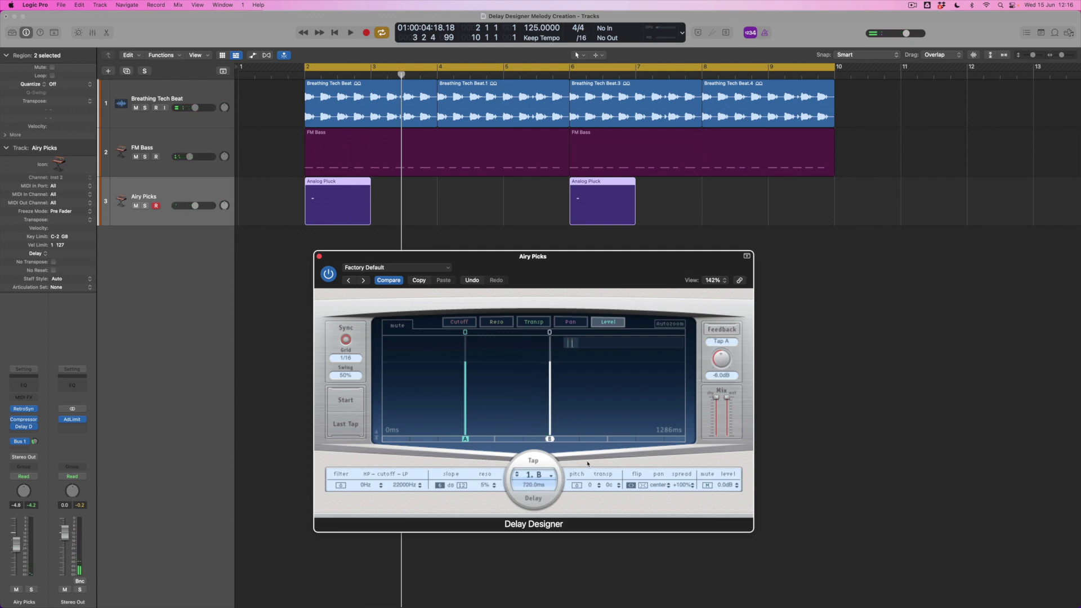
pyautogui.press('space')
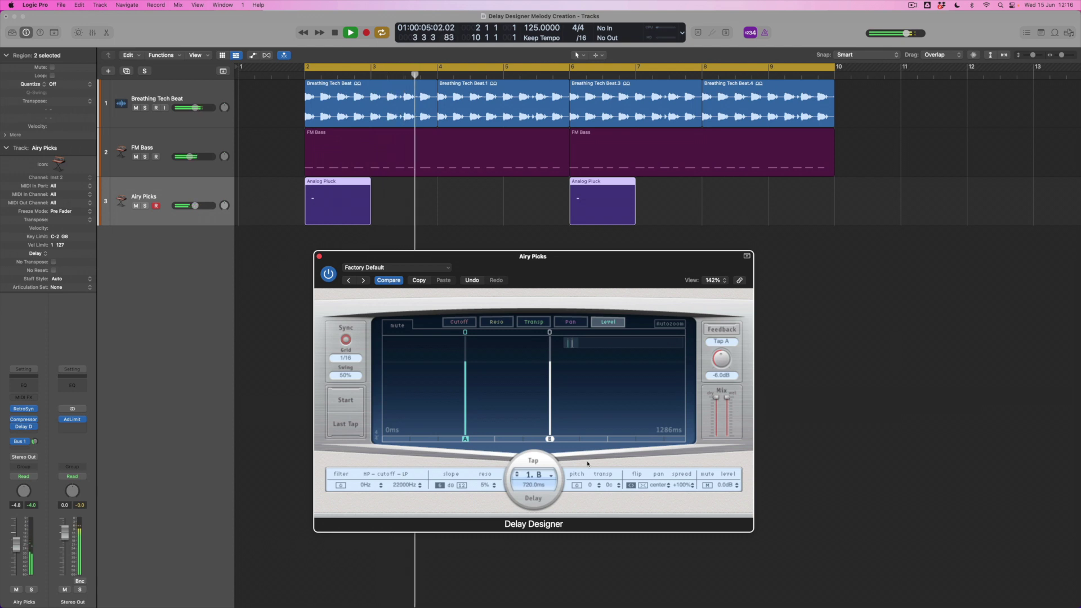
pyautogui.press('space')
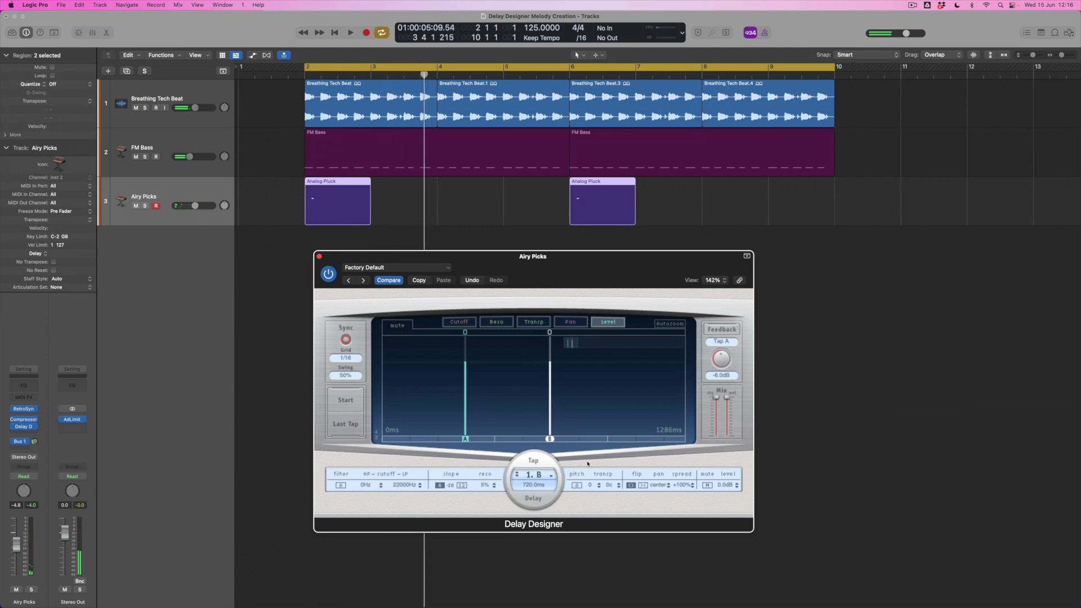
pyautogui.click(578, 439)
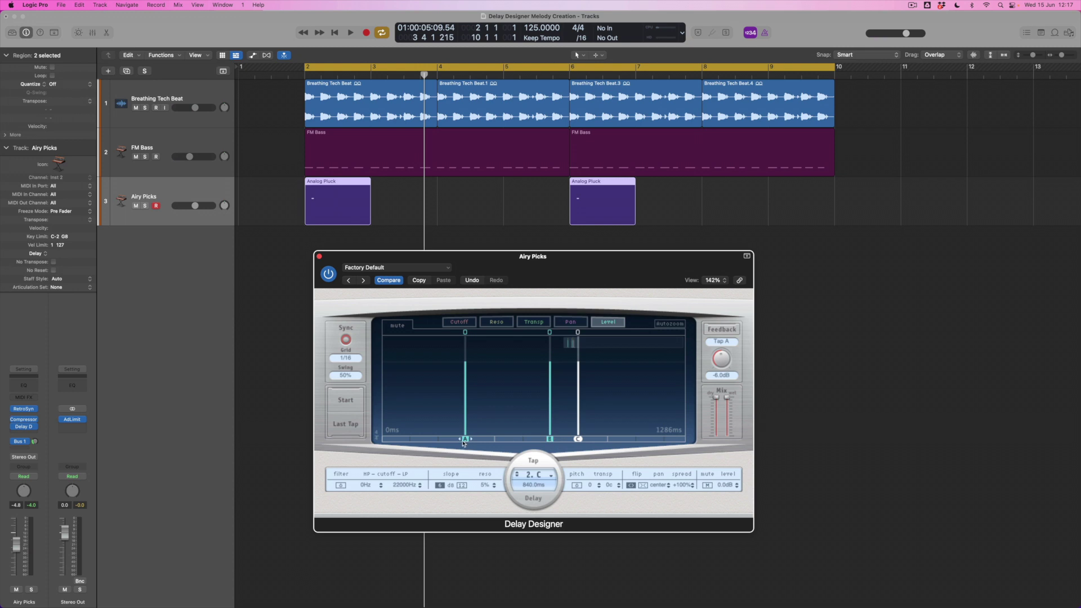
pyautogui.moveTo(465, 439); pyautogui.dragTo(437, 439)
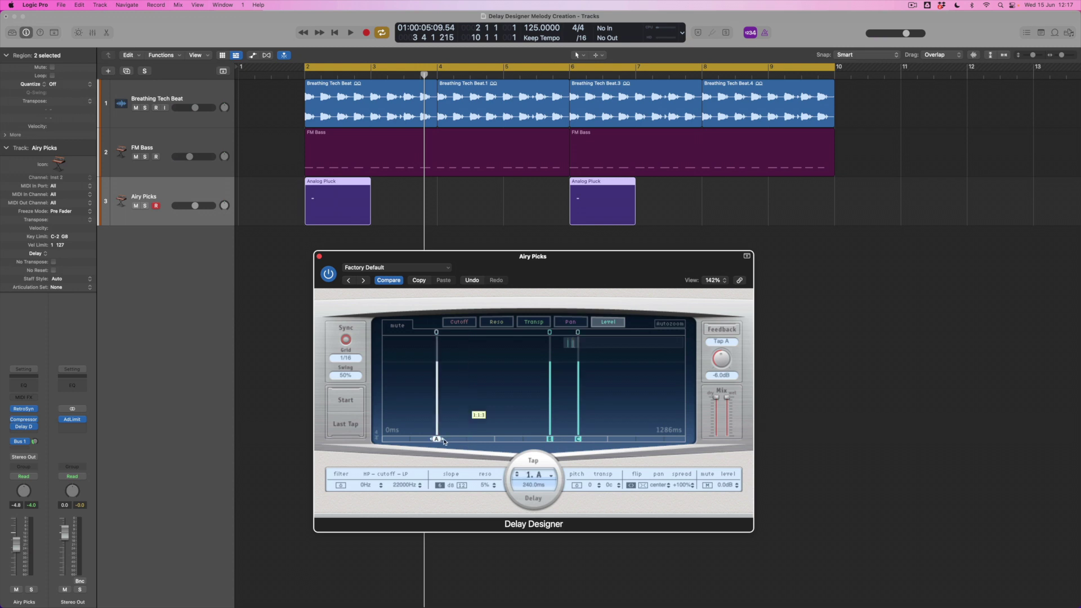
# - Move tap B to 600 ms, audition the three taps, and add tap D at 960 ms
pyautogui.click(549, 439)
pyautogui.moveTo(551, 439); pyautogui.dragTo(521, 439)
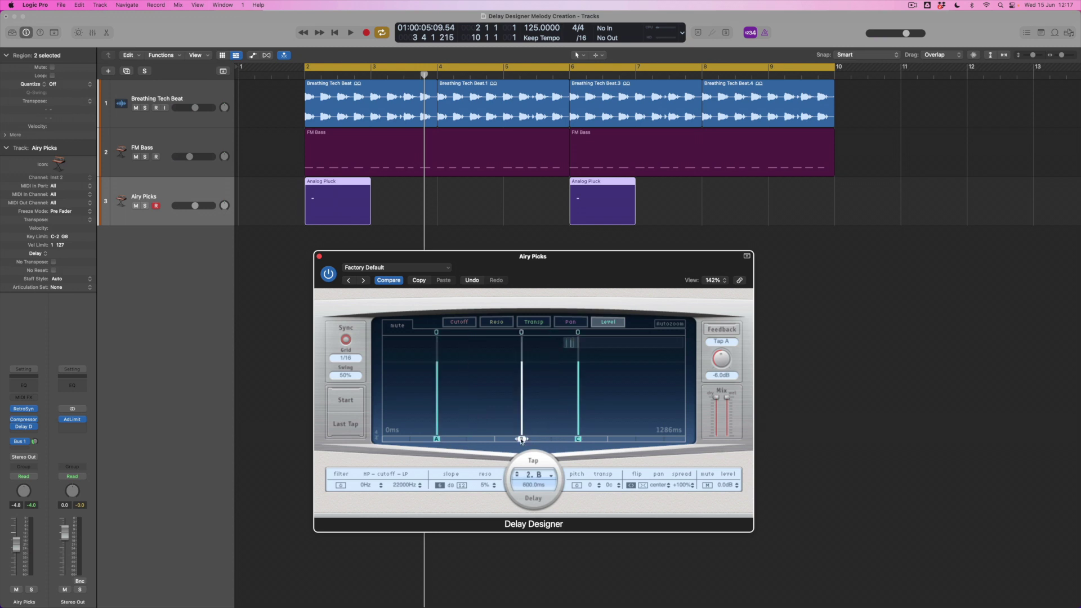
pyautogui.press('space')
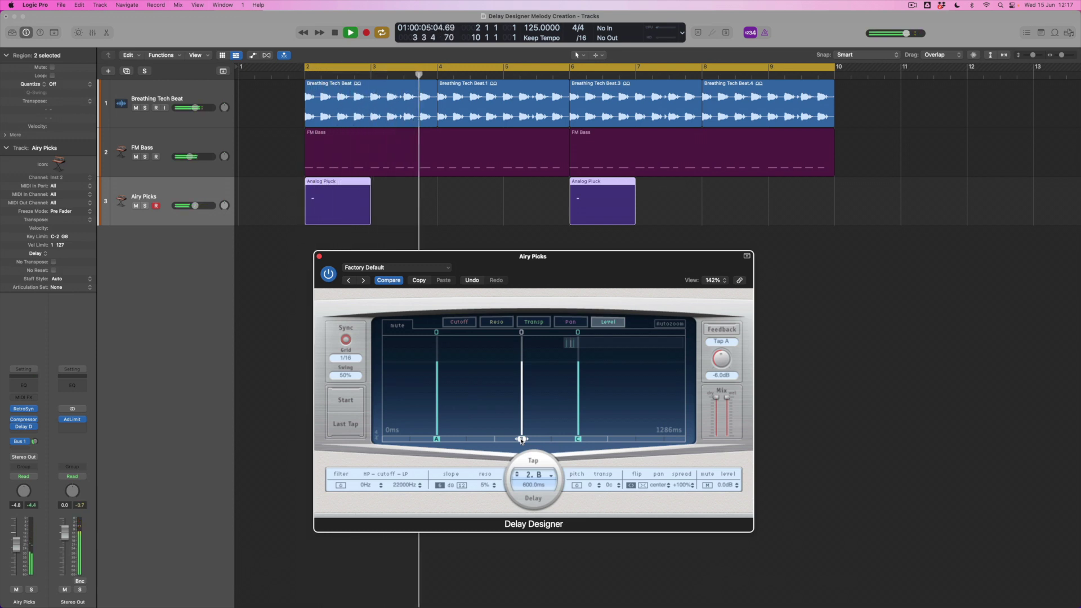
pyautogui.press('space')
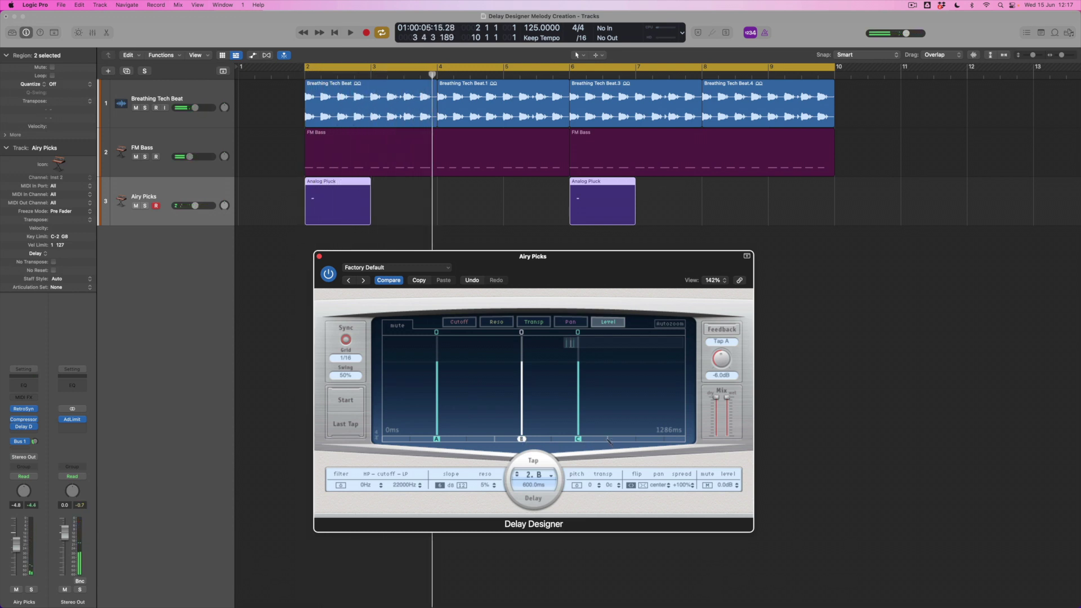
pyautogui.click(606, 439)
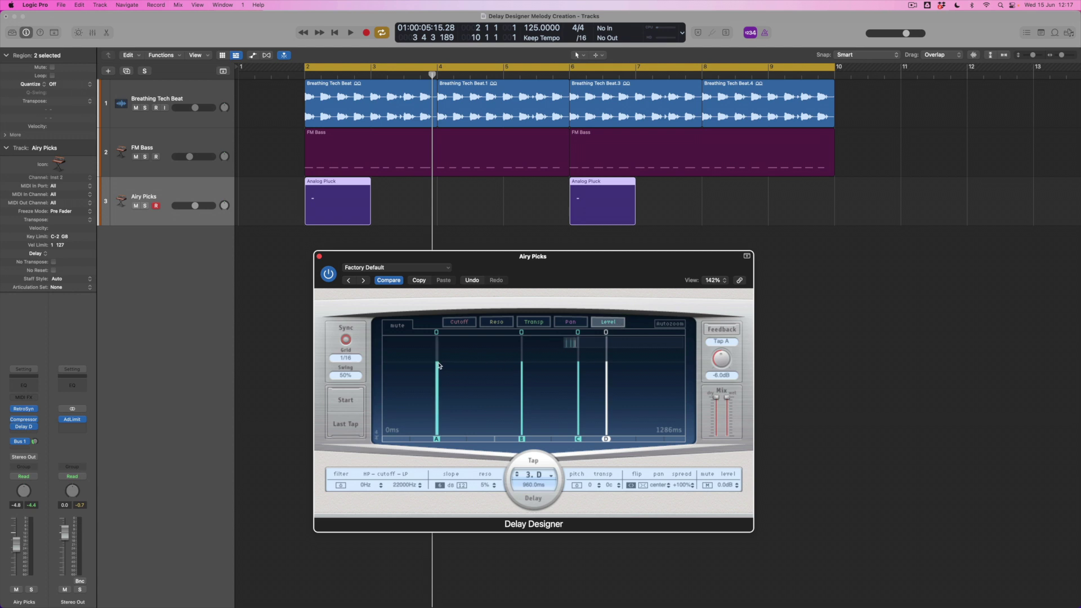
# - Lower tap A to -2.2 dB and tap B to about -1.6 dB, then audition the echoes
pyautogui.moveTo(438, 363)
pyautogui.mouseDown()
pyautogui.moveTo(438, 375)
pyautogui.moveTo(439, 365)
pyautogui.mouseUp()
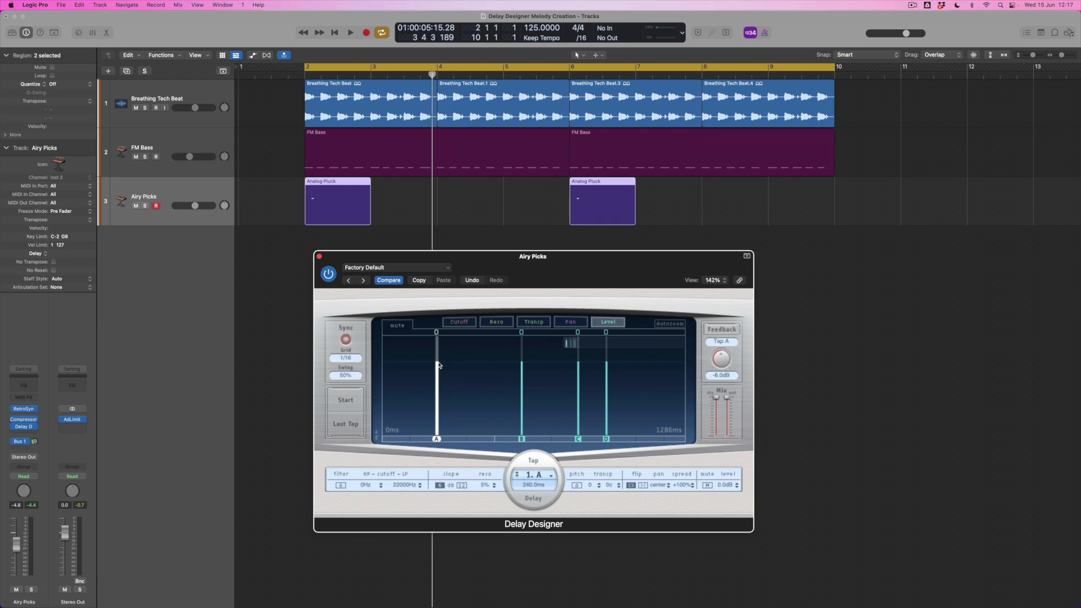
pyautogui.moveTo(522, 365); pyautogui.dragTo(579, 376)
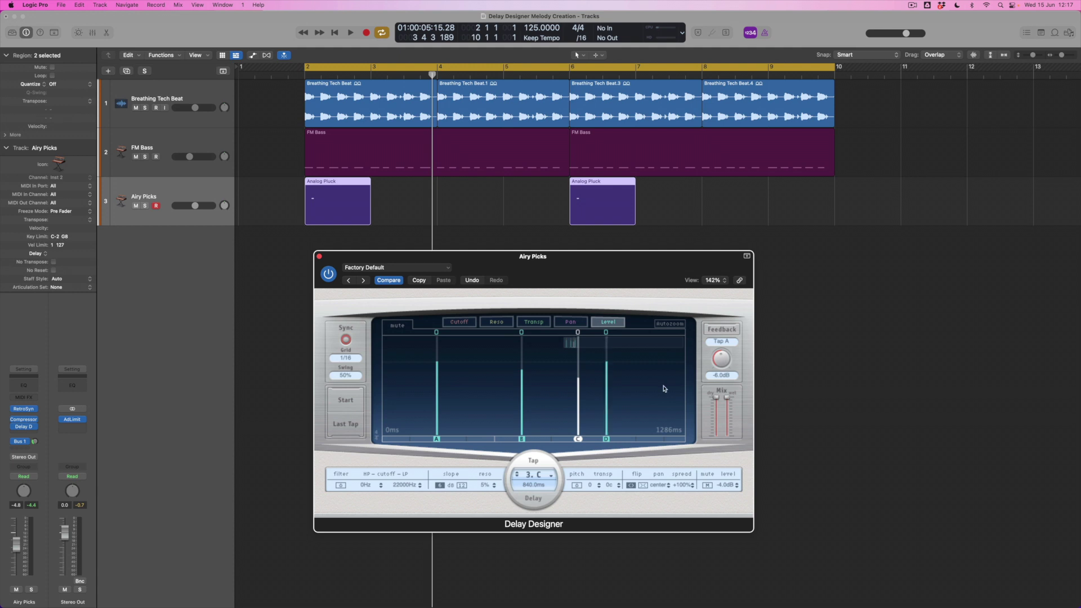
pyautogui.press('space')
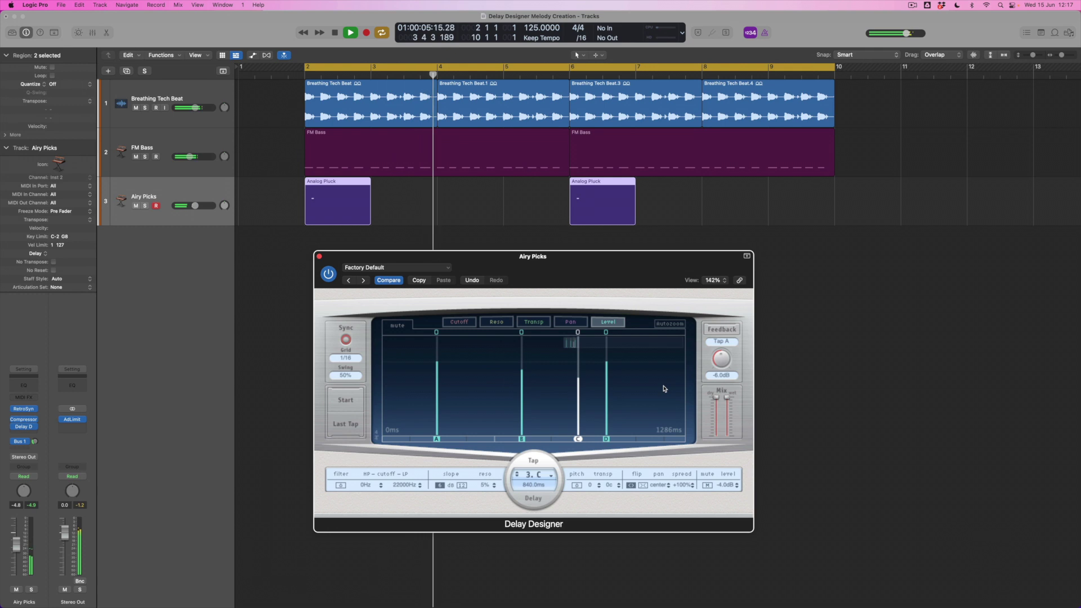
pyautogui.press('space')
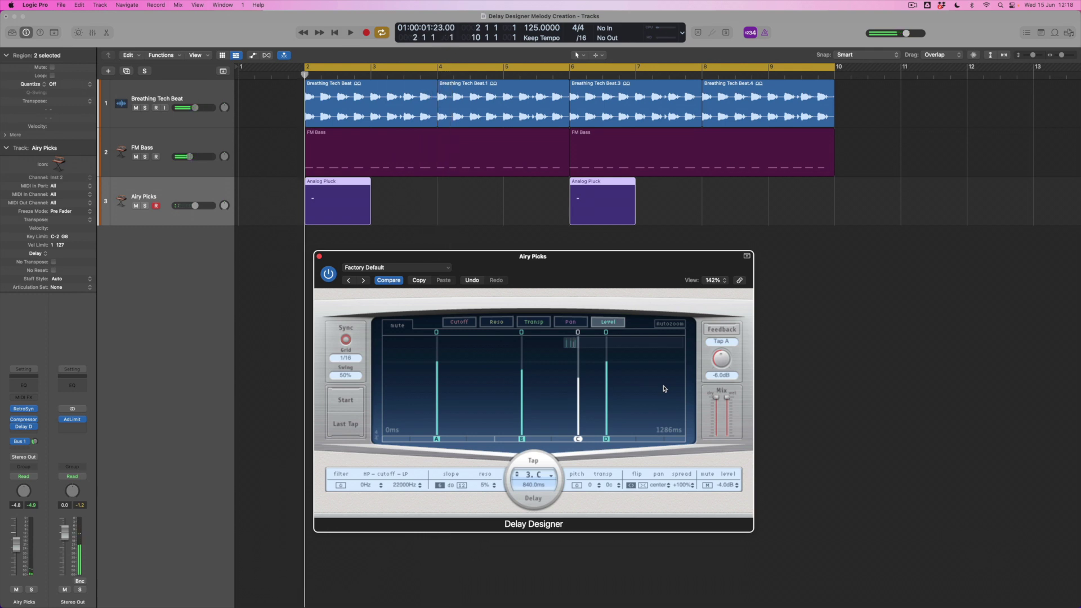
# - Pan tap A to -85%, tap B to +100% and tap C to about -63%, then audition
pyautogui.click(573, 325)
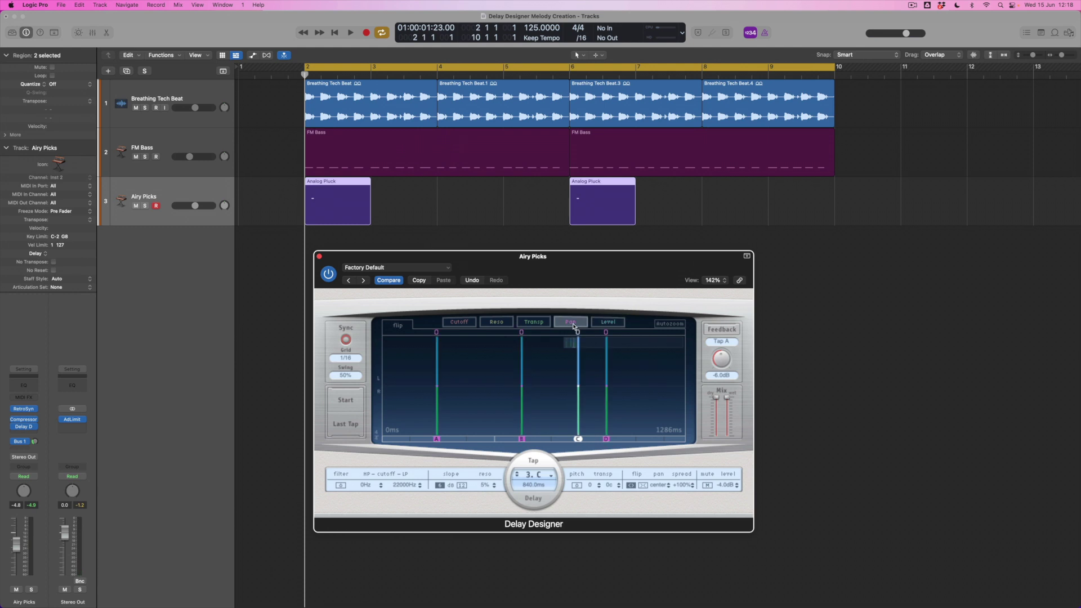
pyautogui.moveTo(438, 386); pyautogui.dragTo(444, 339)
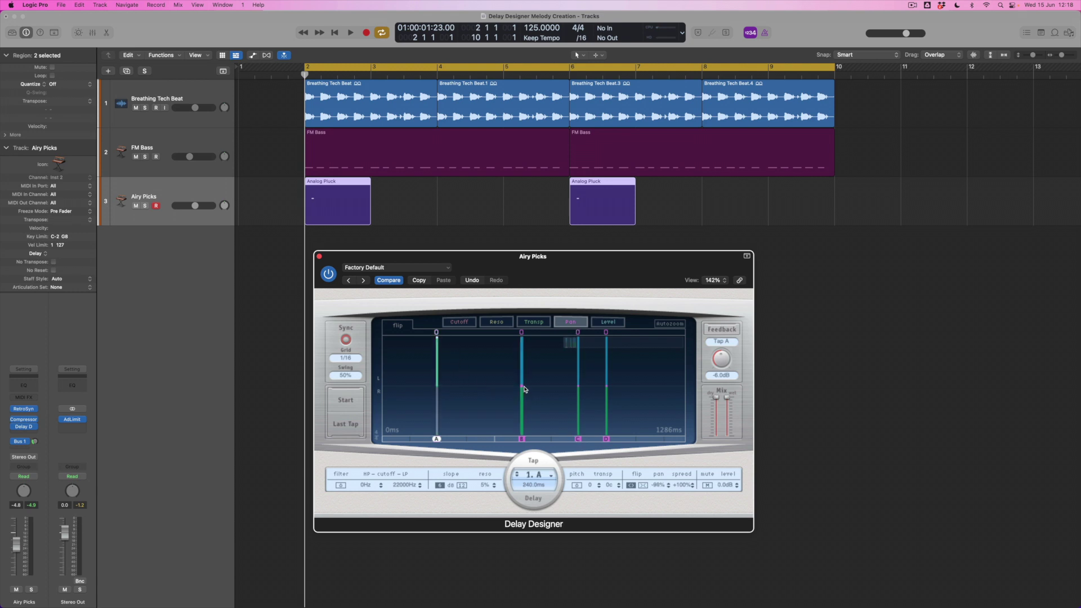
pyautogui.moveTo(523, 366); pyautogui.dragTo(523, 443)
pyautogui.moveTo(578, 388); pyautogui.dragTo(606, 413)
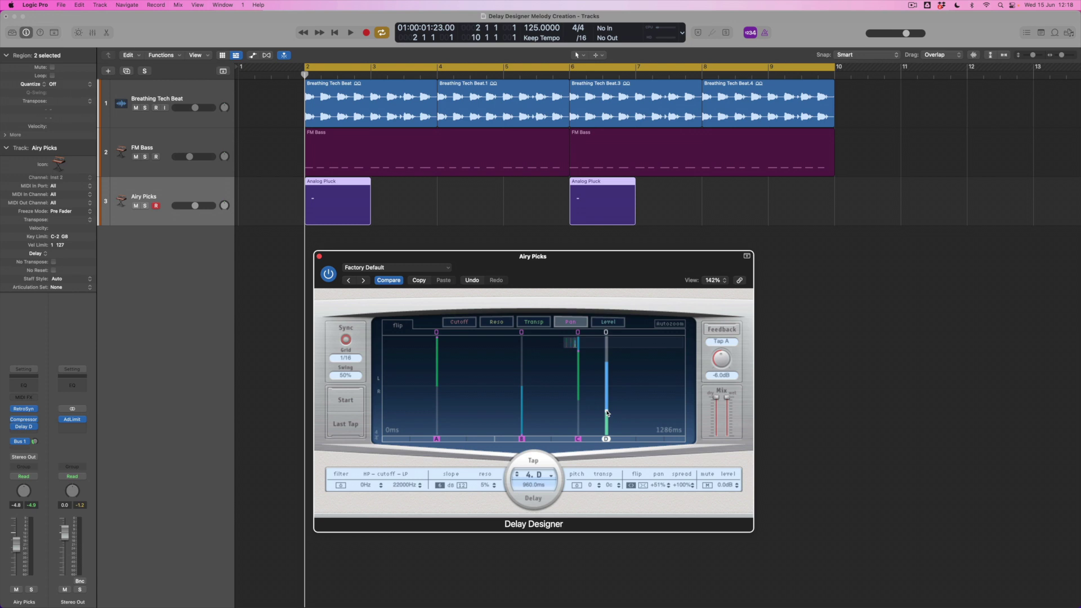
pyautogui.press('space')
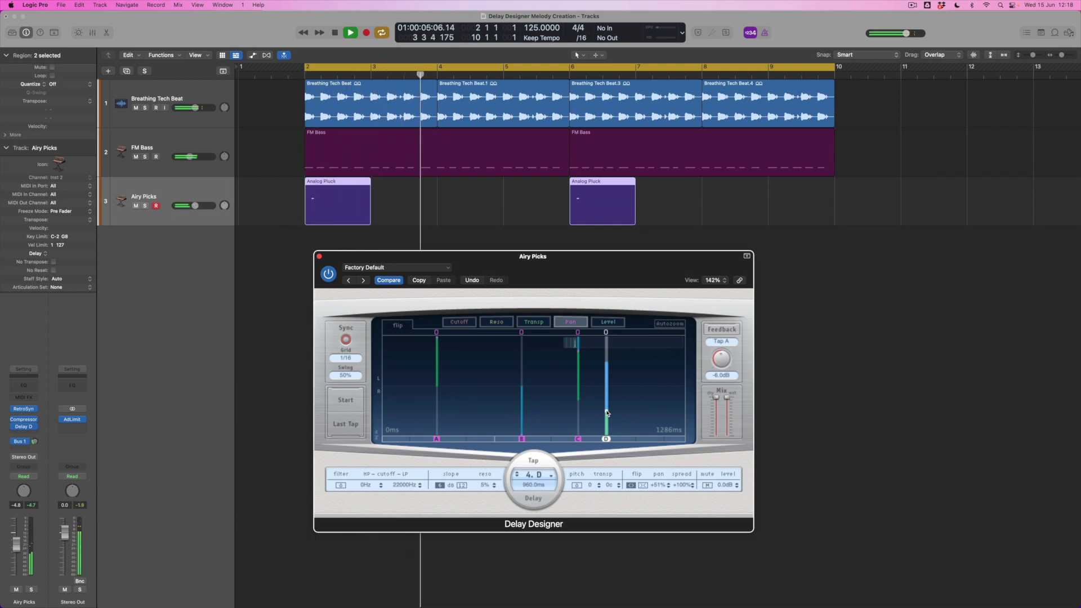
pyautogui.press('space')
pyautogui.press('Return')
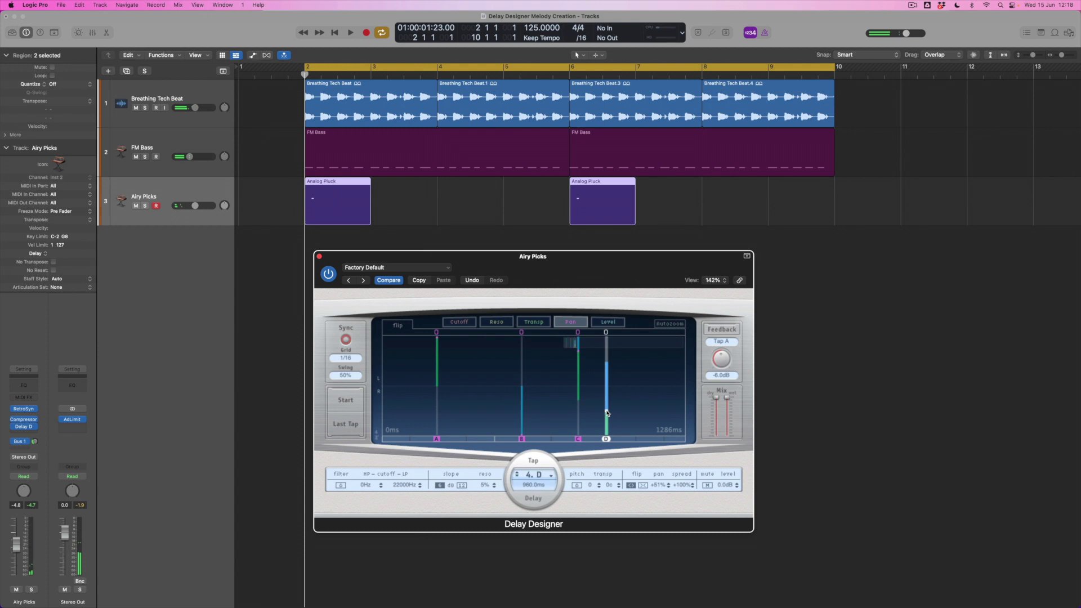
pyautogui.click(464, 322)
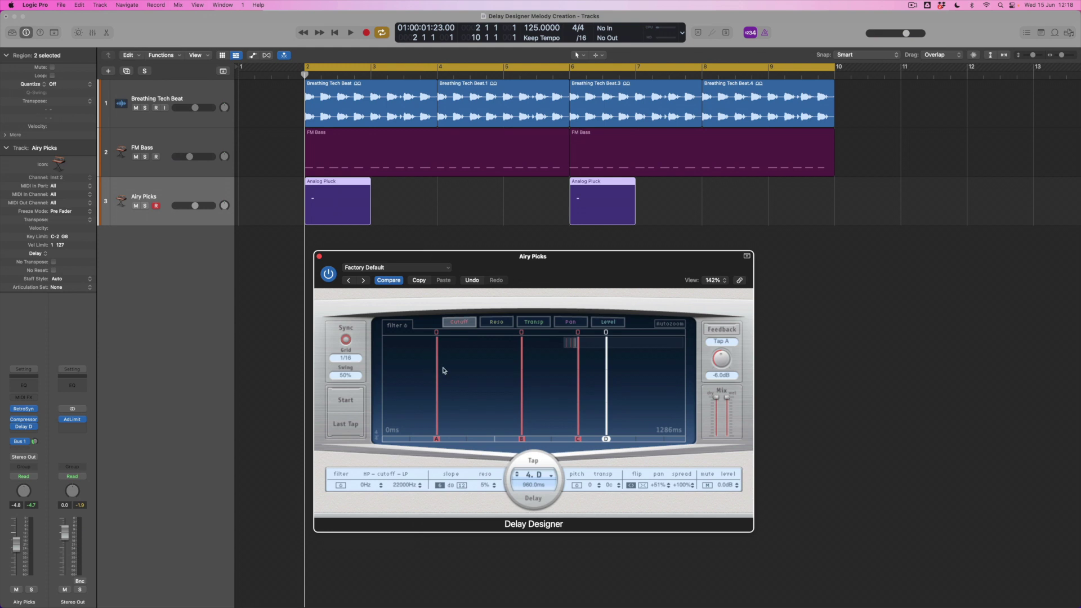
# - Filter tap A with a low-pass around 3600 Hz and a high-pass near 76 Hz
pyautogui.click(436, 333)
pyautogui.moveTo(436, 342); pyautogui.dragTo(436, 361)
pyautogui.moveTo(437, 435); pyautogui.dragTo(439, 397)
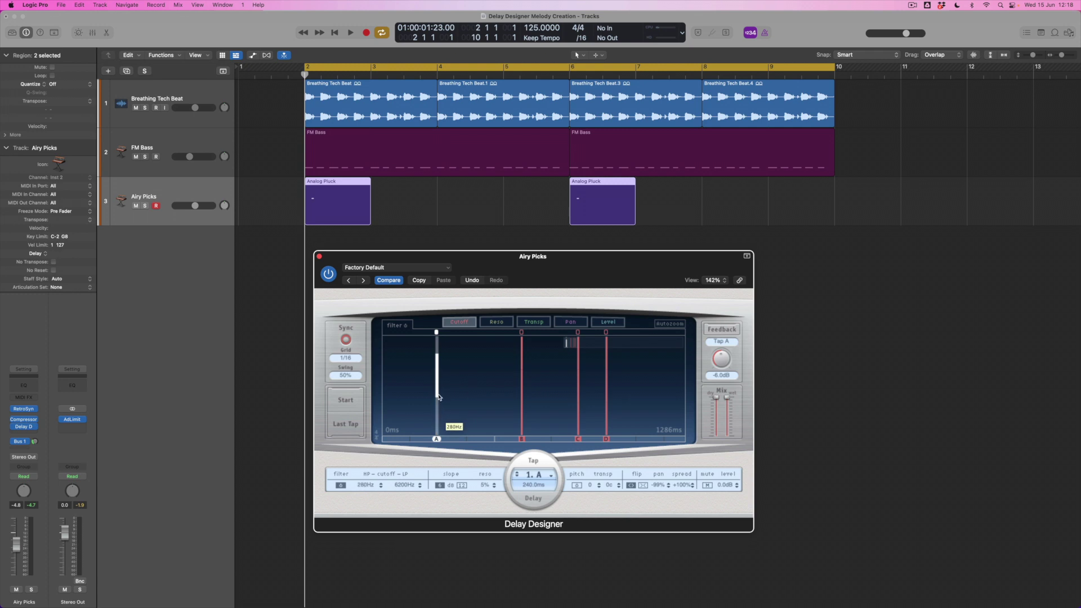
pyautogui.moveTo(438, 400); pyautogui.dragTo(435, 437)
pyautogui.moveTo(437, 354)
pyautogui.mouseDown()
pyautogui.moveTo(438, 364)
pyautogui.moveTo(438, 335)
pyautogui.mouseUp()
pyautogui.moveTo(437, 437)
pyautogui.mouseDown()
pyautogui.moveTo(438, 384)
pyautogui.moveTo(439, 422)
pyautogui.mouseUp()
pyautogui.moveTo(437, 337); pyautogui.dragTo(436, 356)
pyautogui.moveTo(437, 419); pyautogui.dragTo(438, 409)
# - Give tap B a lower low-pass and ~70 Hz high-pass, set tap C's low-pass to 1060 Hz, and audition
pyautogui.moveTo(522, 341); pyautogui.dragTo(523, 363)
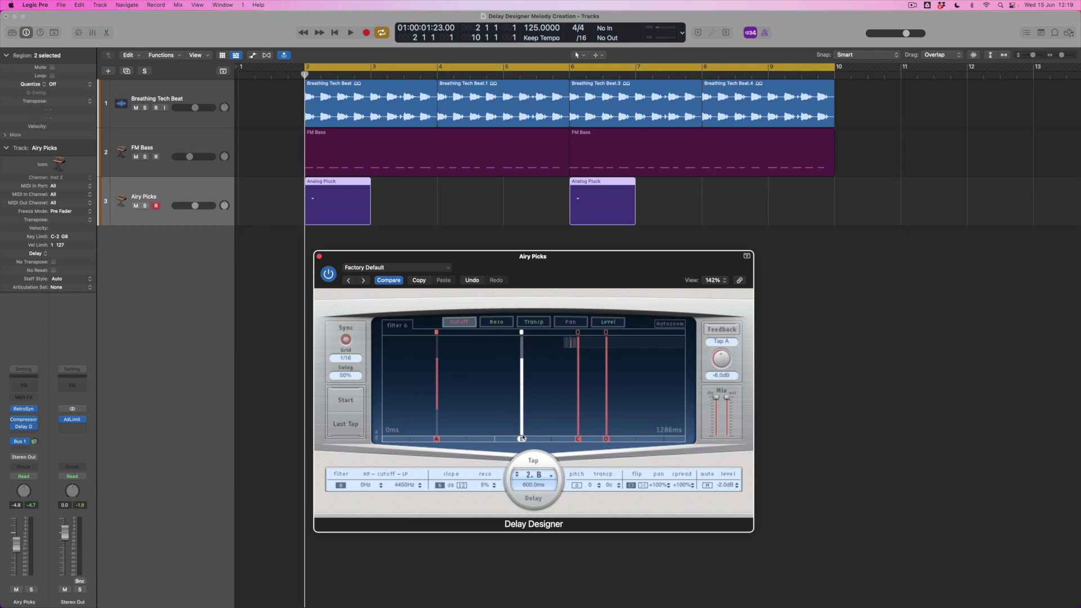
pyautogui.moveTo(523, 434); pyautogui.dragTo(523, 417)
pyautogui.moveTo(522, 337); pyautogui.dragTo(574, 383)
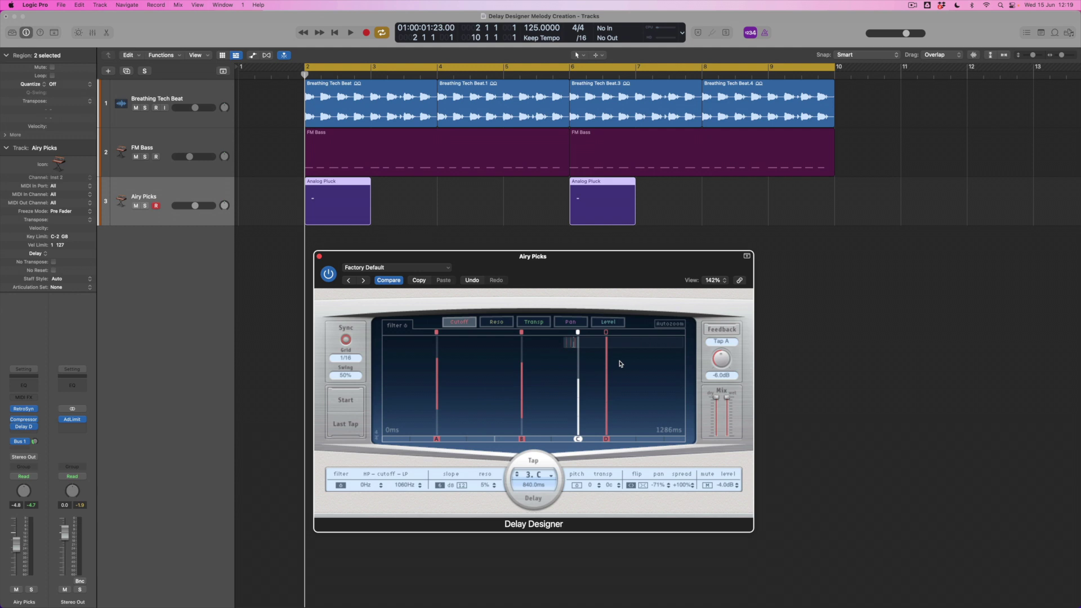
pyautogui.press('space')
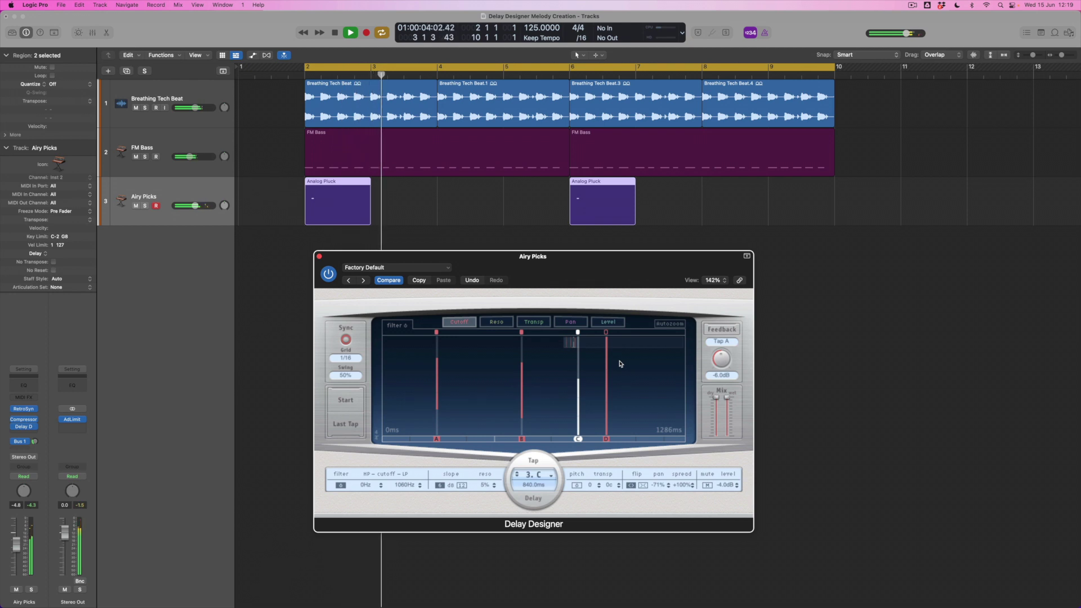
pyautogui.press('space')
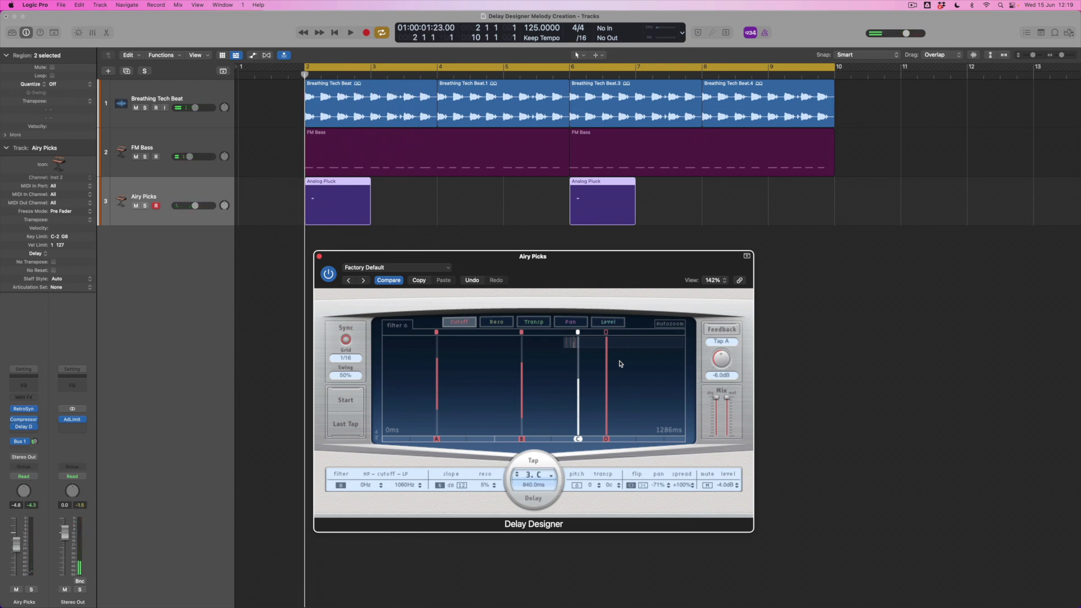
# - Raise tap B's resonance to about 33% and tap C's to 53% while auditioning
pyautogui.click(496, 324)
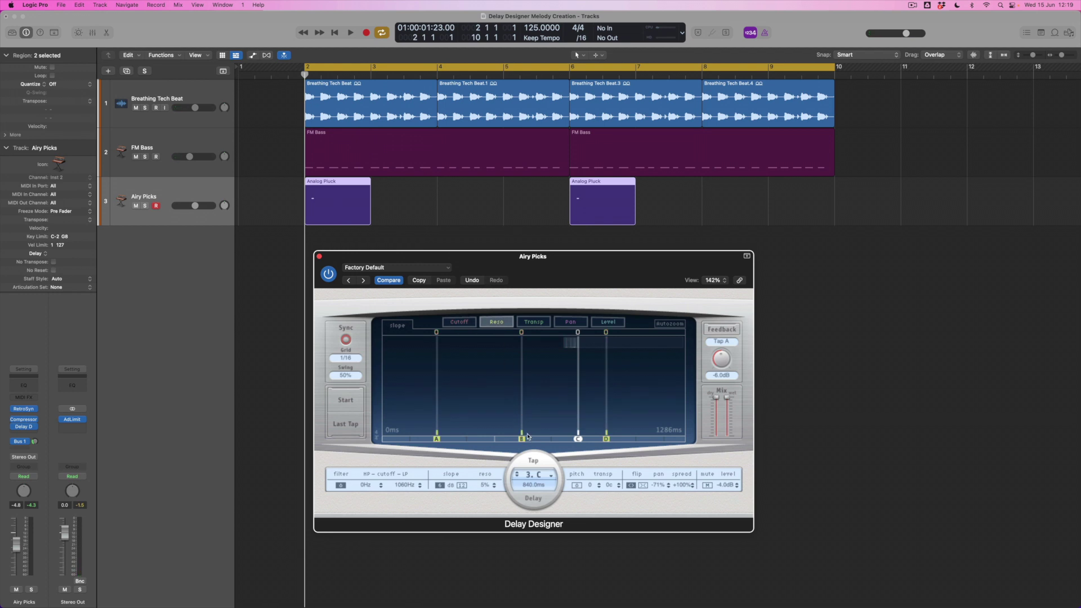
pyautogui.moveTo(525, 438); pyautogui.dragTo(522, 417)
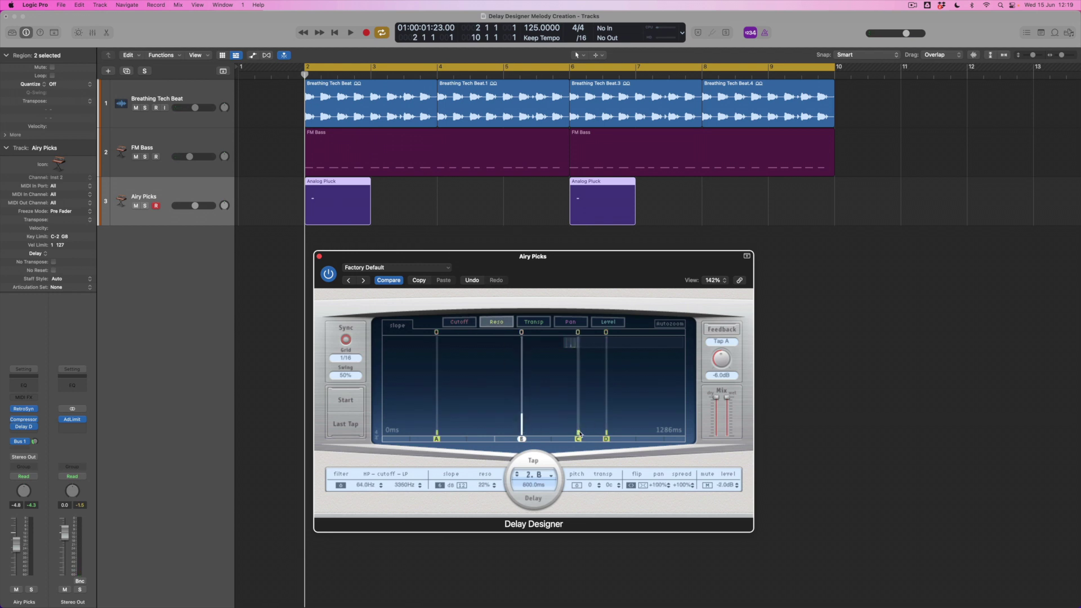
pyautogui.moveTo(578, 437); pyautogui.dragTo(579, 403)
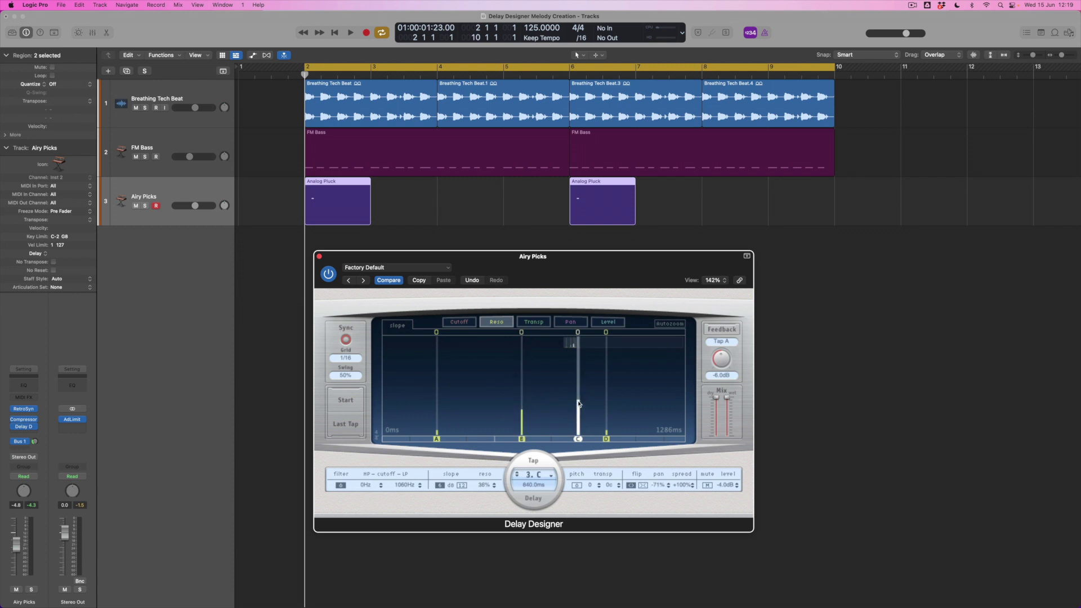
pyautogui.press('space')
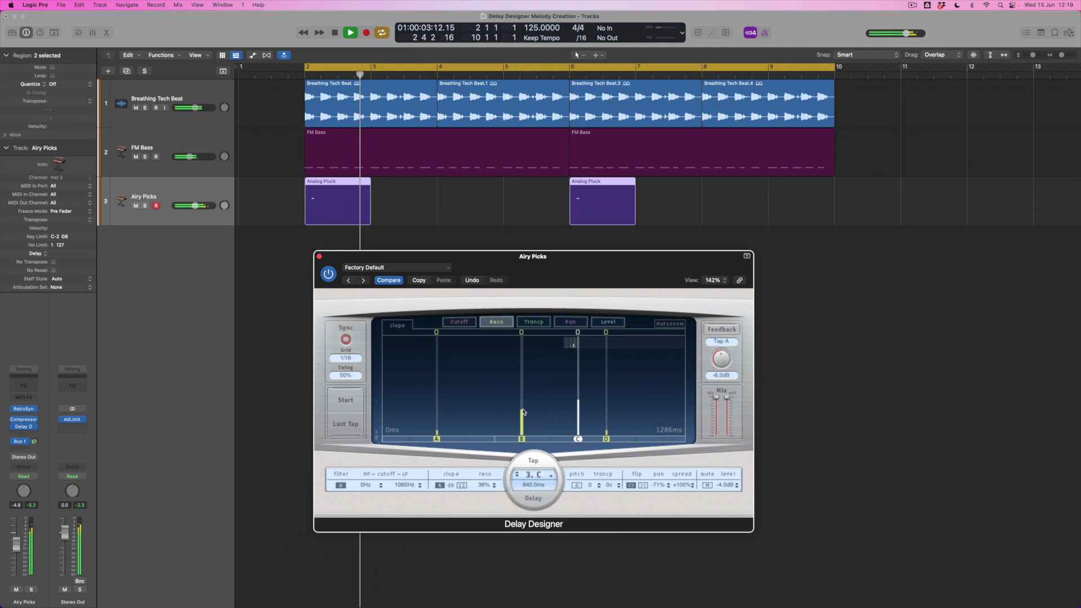
pyautogui.moveTo(522, 410); pyautogui.dragTo(579, 389)
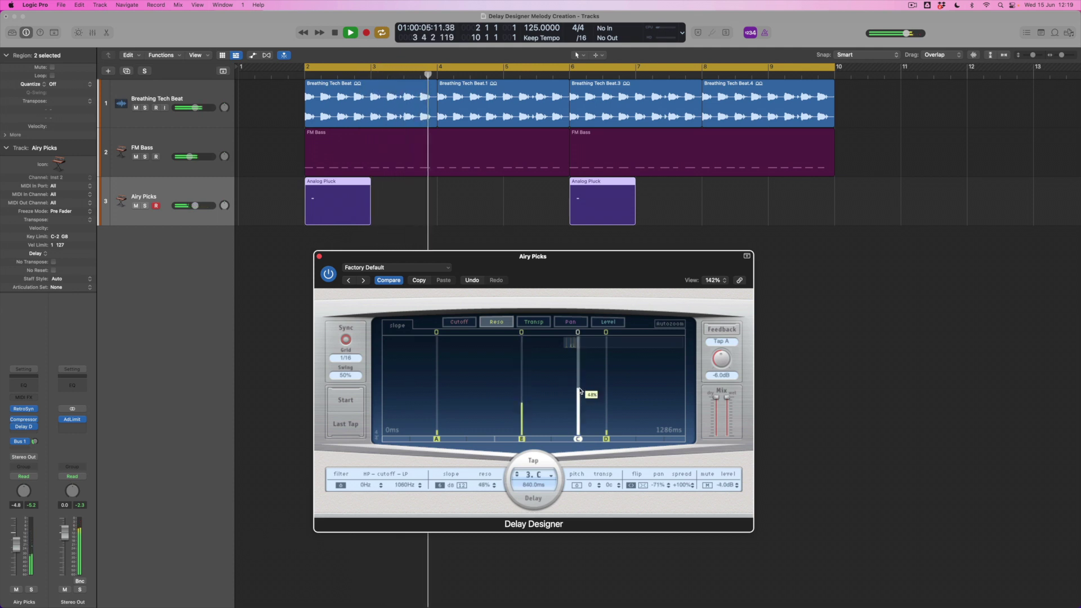
pyautogui.click(522, 404)
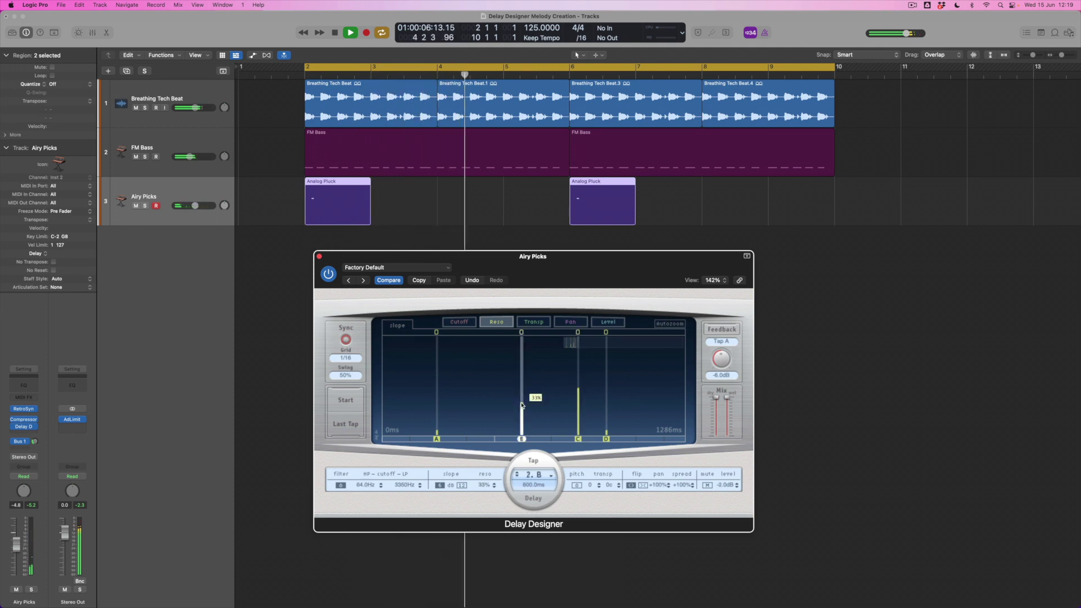
pyautogui.click(578, 394)
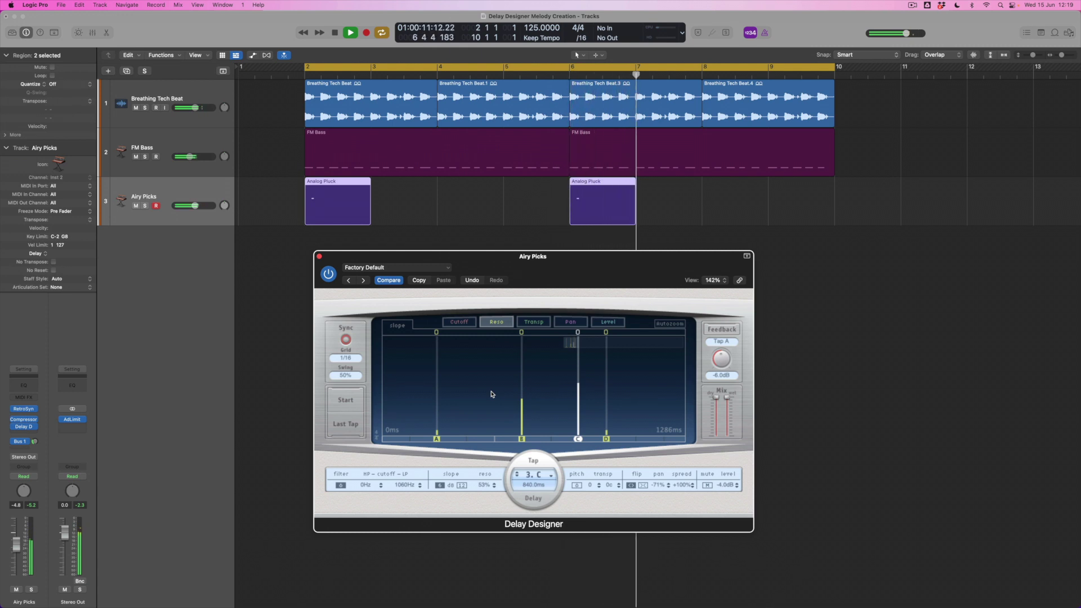
pyautogui.press('space')
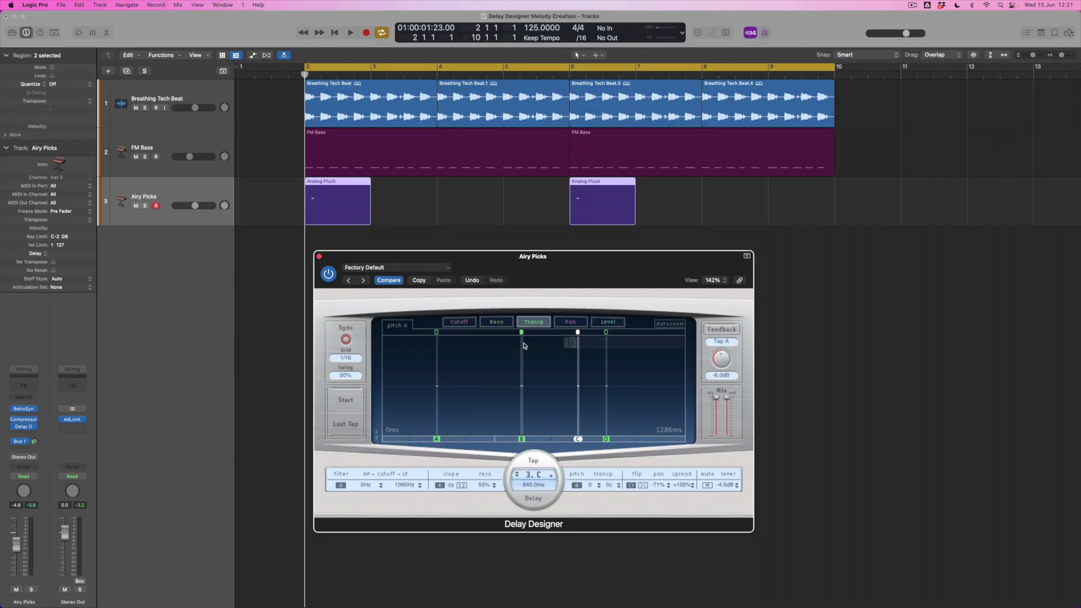
# - Transpose tap A to -1 and tap B to -2 semitones, try tap C lower, and audition
pyautogui.click(438, 388)
pyautogui.moveTo(439, 391); pyautogui.dragTo(438, 388)
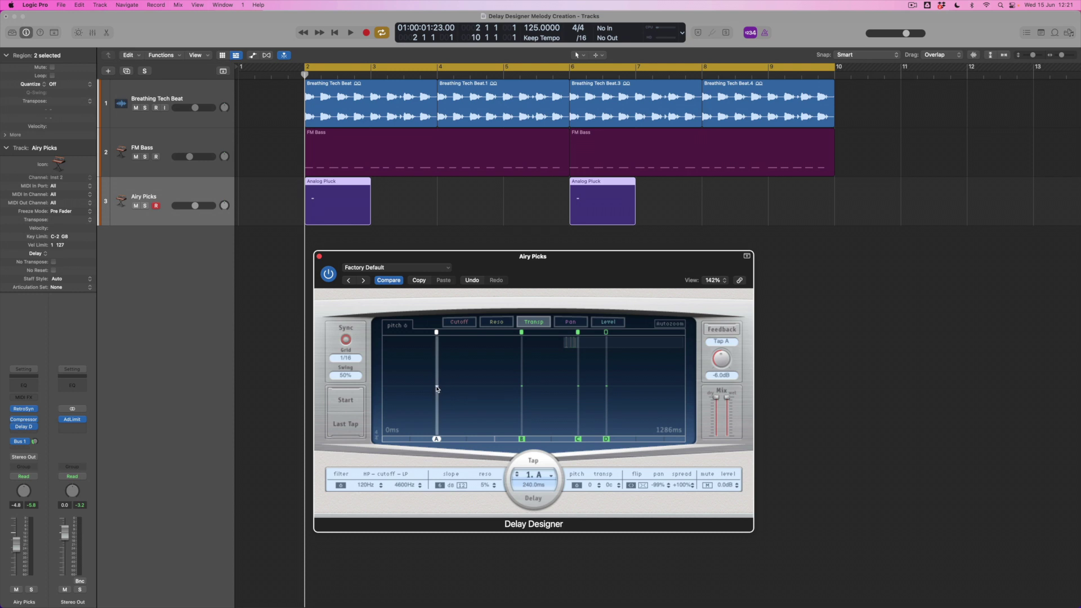
pyautogui.click(521, 389)
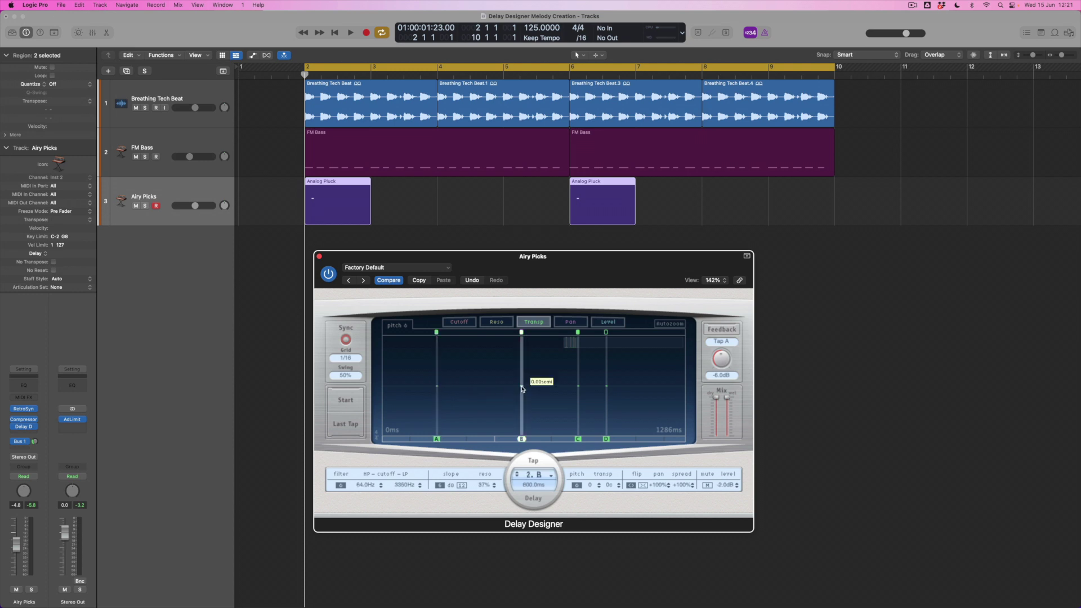
pyautogui.moveTo(522, 394); pyautogui.dragTo(522, 402)
pyautogui.moveTo(577, 391); pyautogui.dragTo(580, 410)
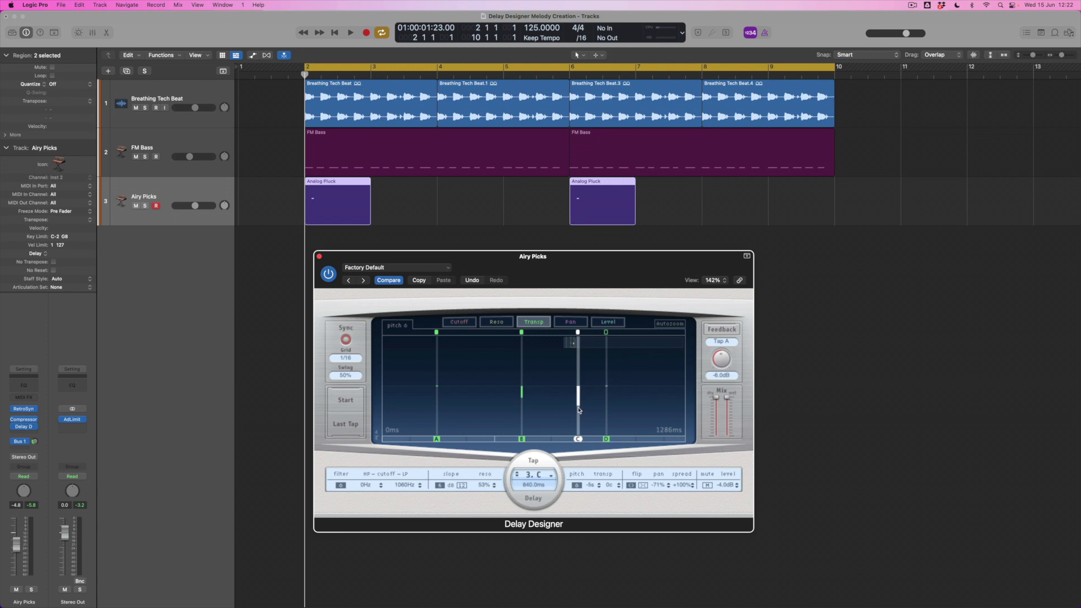
pyautogui.press('space')
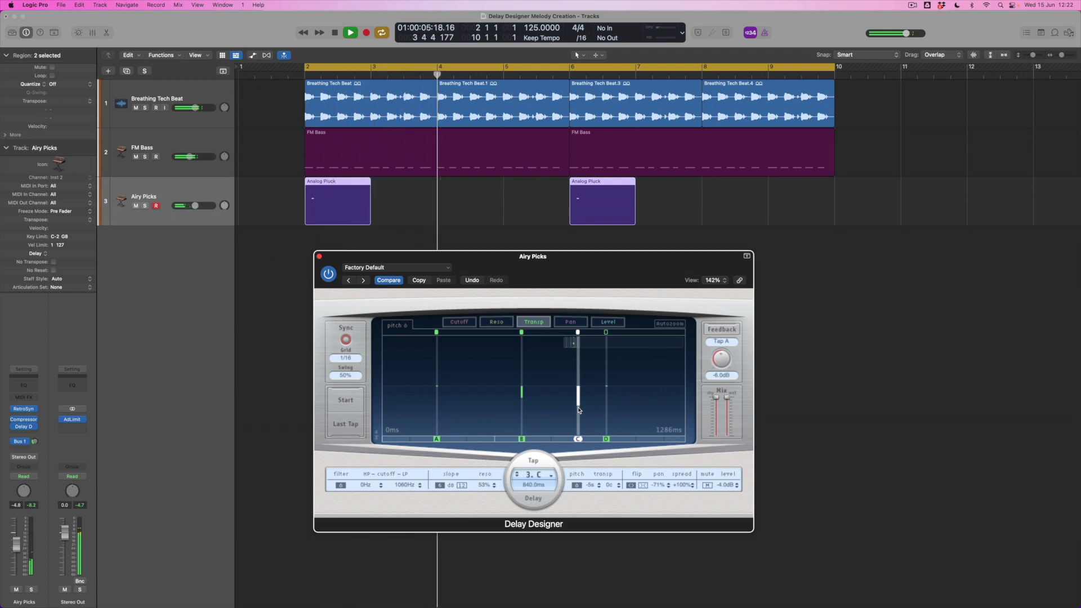
pyautogui.press('space')
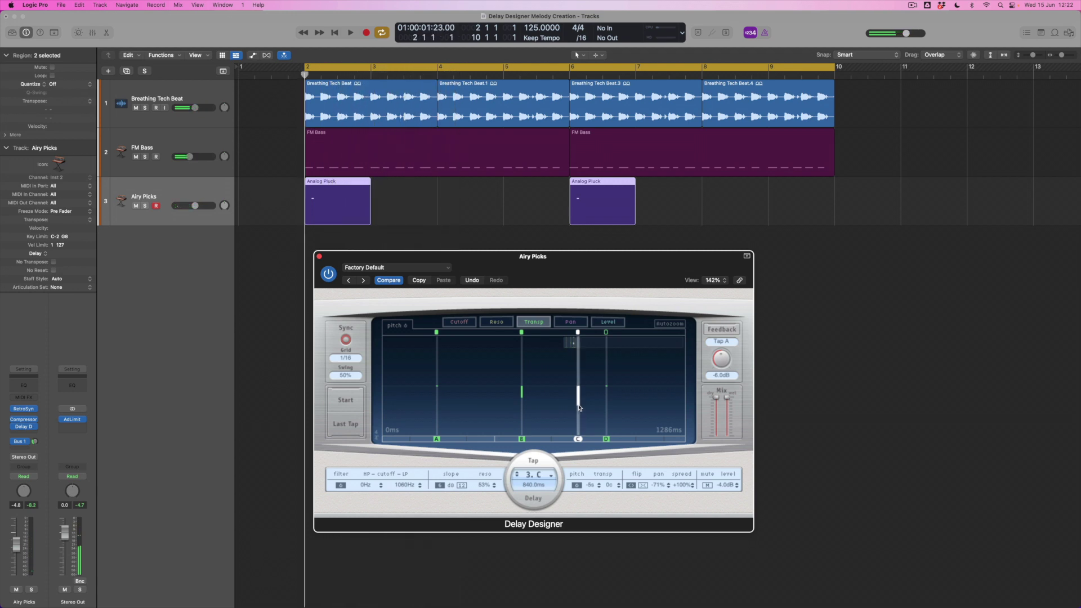
# - Raise tap C's pitch step by step to +4 semitones while auditioning
pyautogui.moveTo(578, 410); pyautogui.dragTo(580, 379)
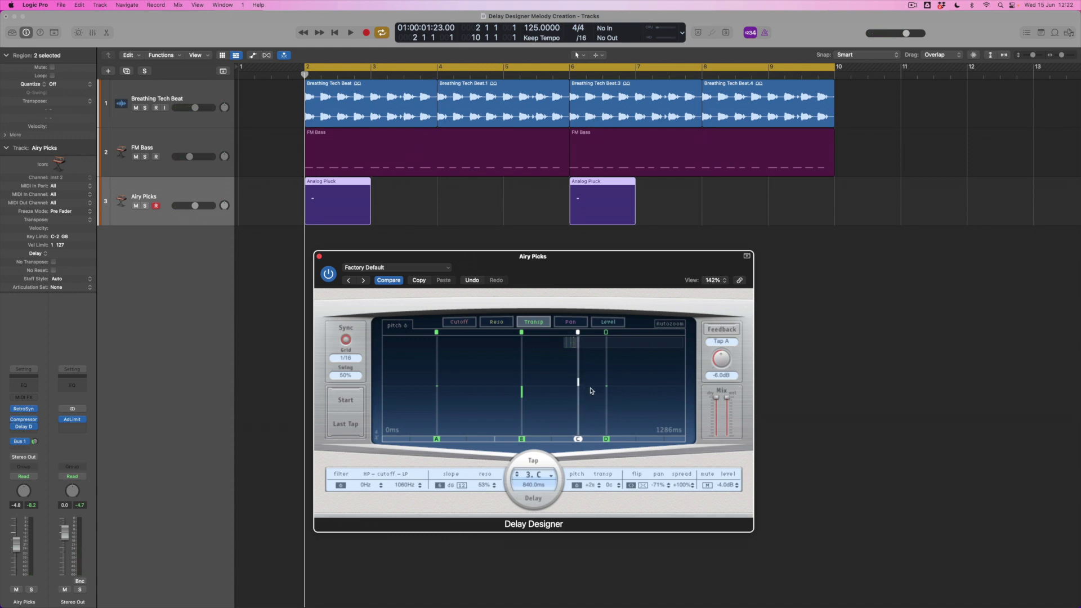
pyautogui.press('space')
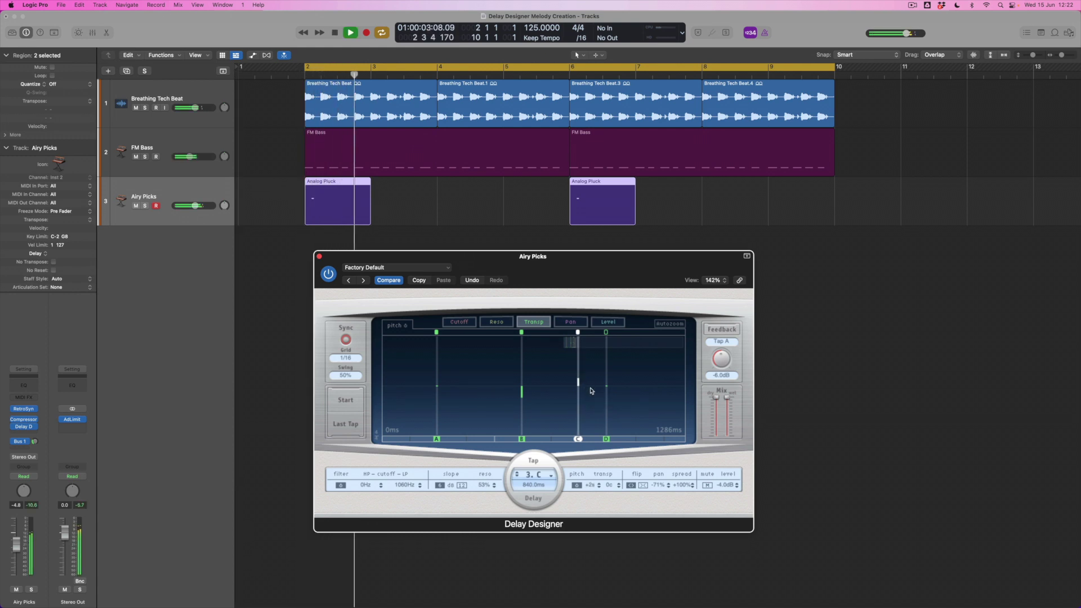
pyautogui.moveTo(580, 381)
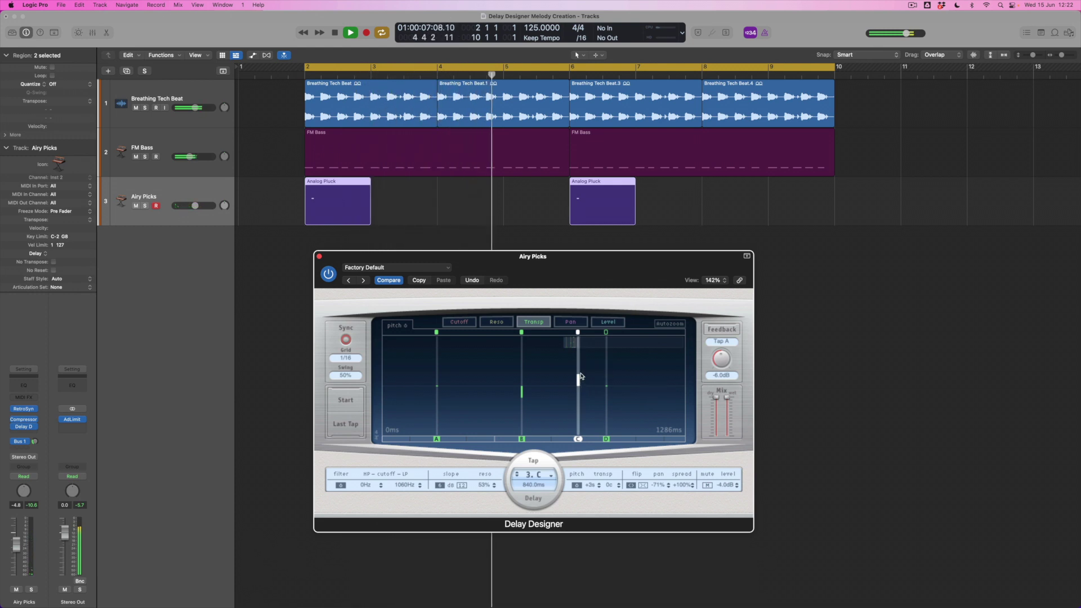
pyautogui.moveTo(580, 381); pyautogui.dragTo(580, 377)
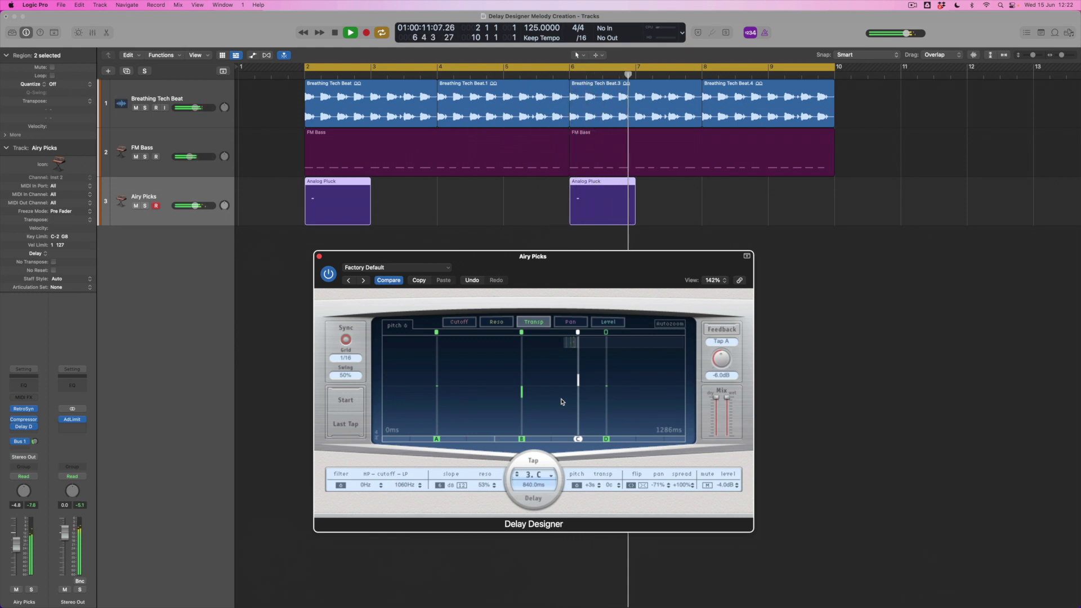
pyautogui.moveTo(579, 379); pyautogui.dragTo(580, 372)
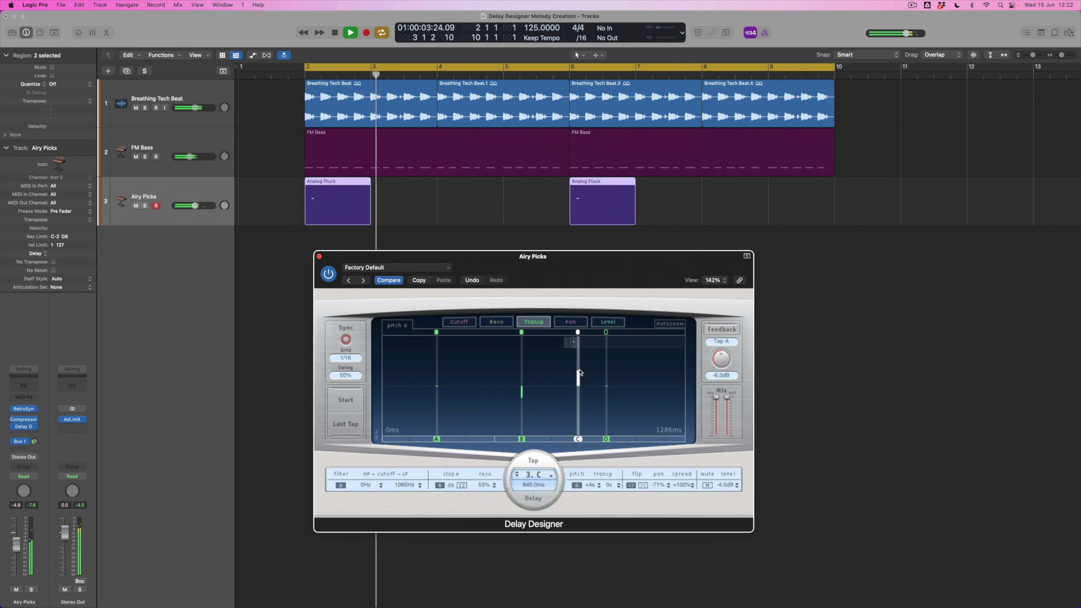
pyautogui.press('space')
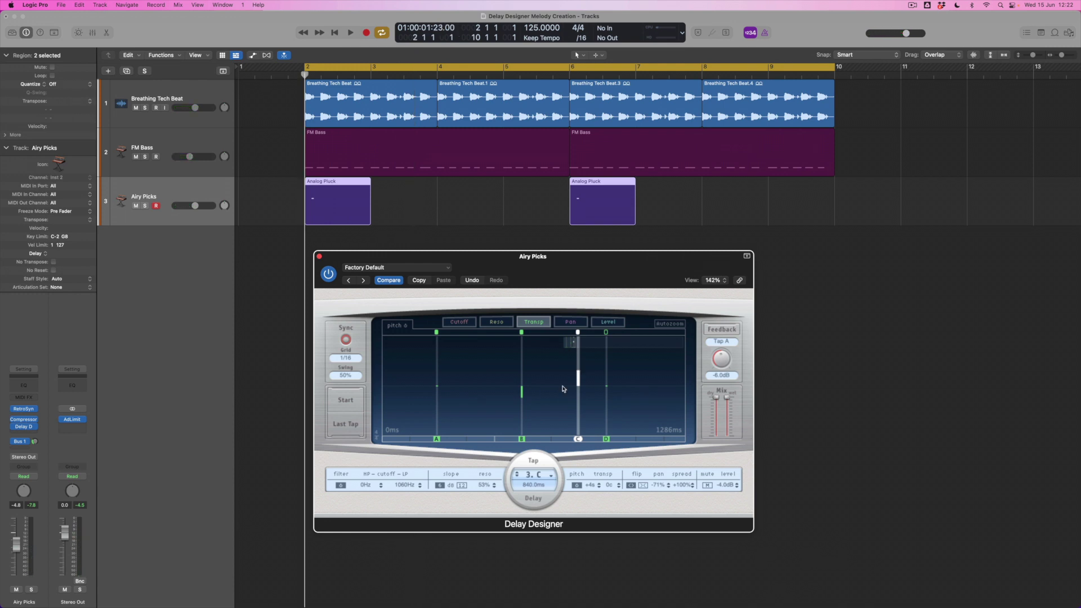
pyautogui.click(522, 396)
# - Enable feedback with Tap A as the feedback source tap and play to hear it
pyautogui.click(728, 342)
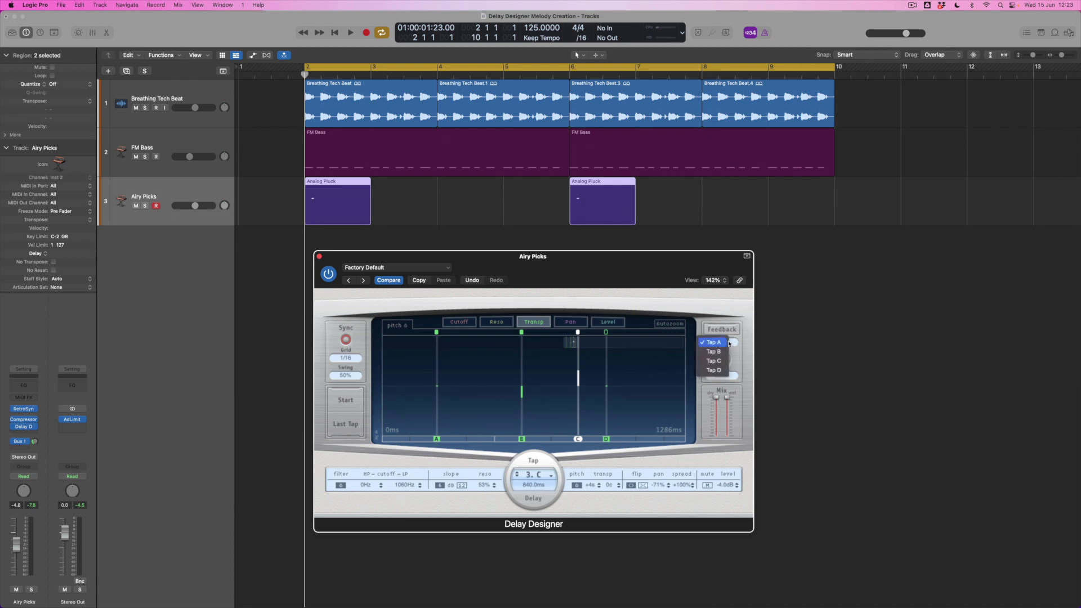
pyautogui.click(728, 343)
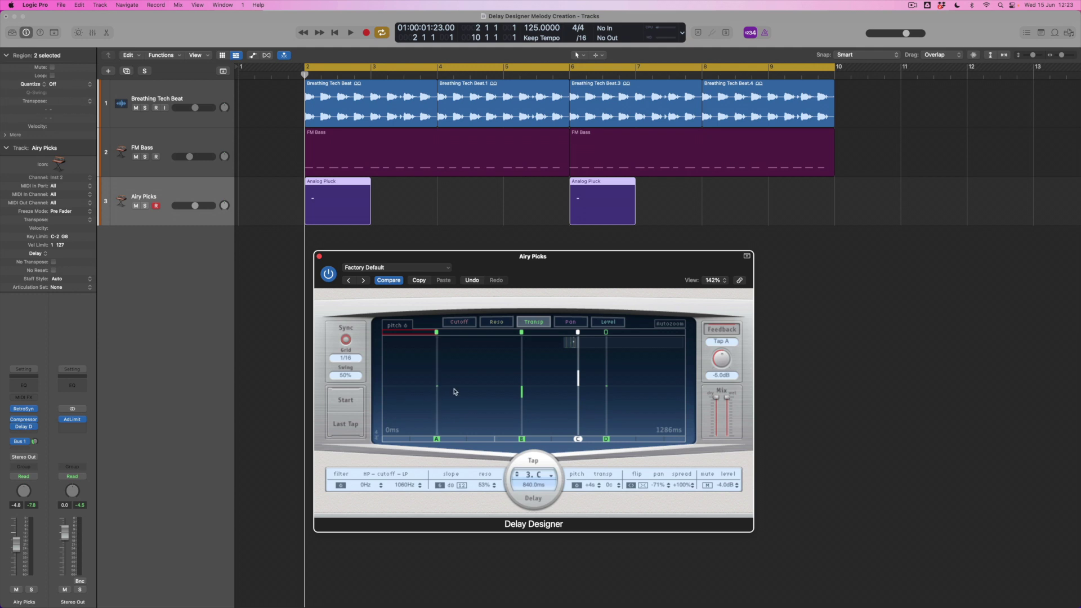
pyautogui.press('space')
# - Switch the feedback source from Tap A to Tap C at -5.0 dB and play it back
pyautogui.click(721, 341)
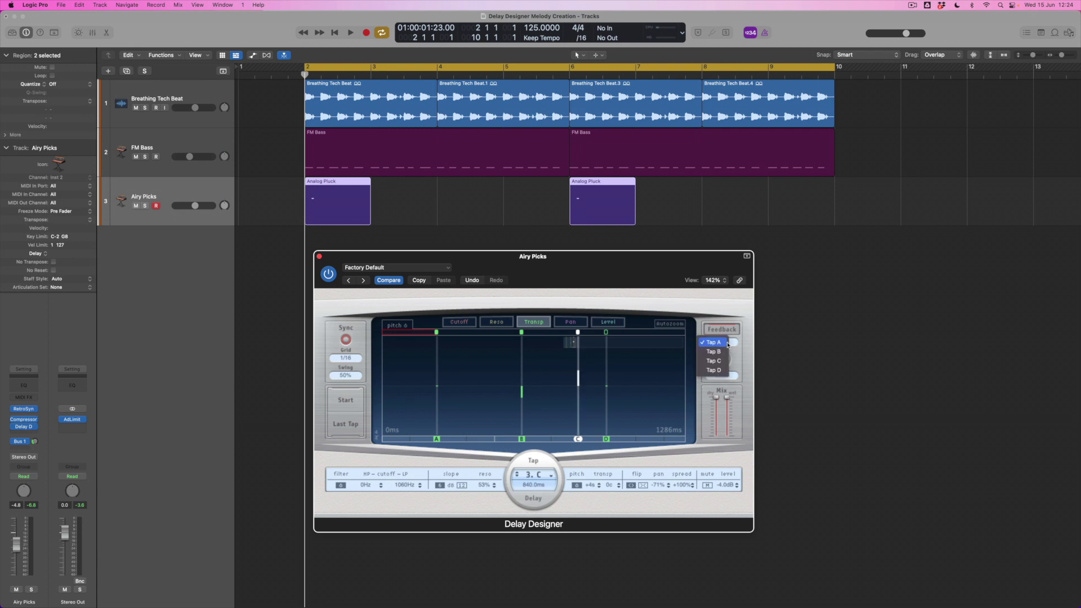
pyautogui.click(713, 361)
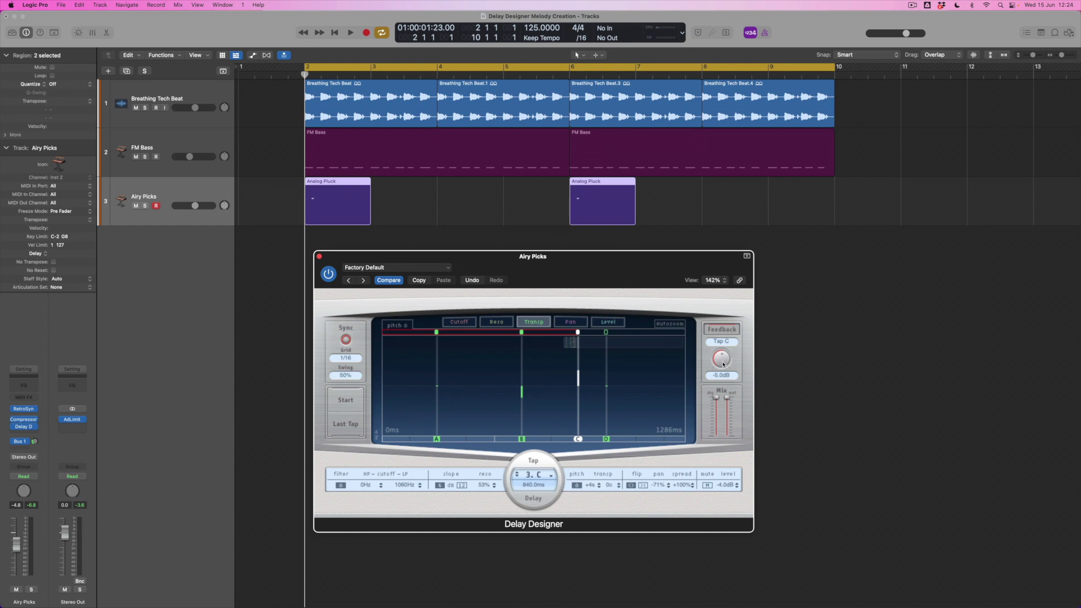
pyautogui.press('space')
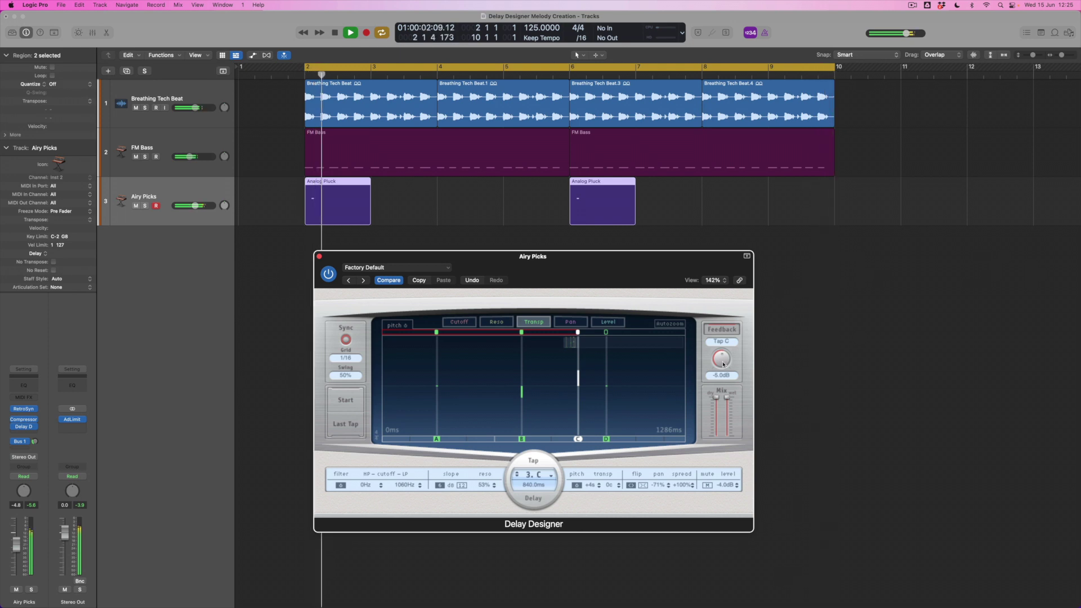
pyautogui.press('space')
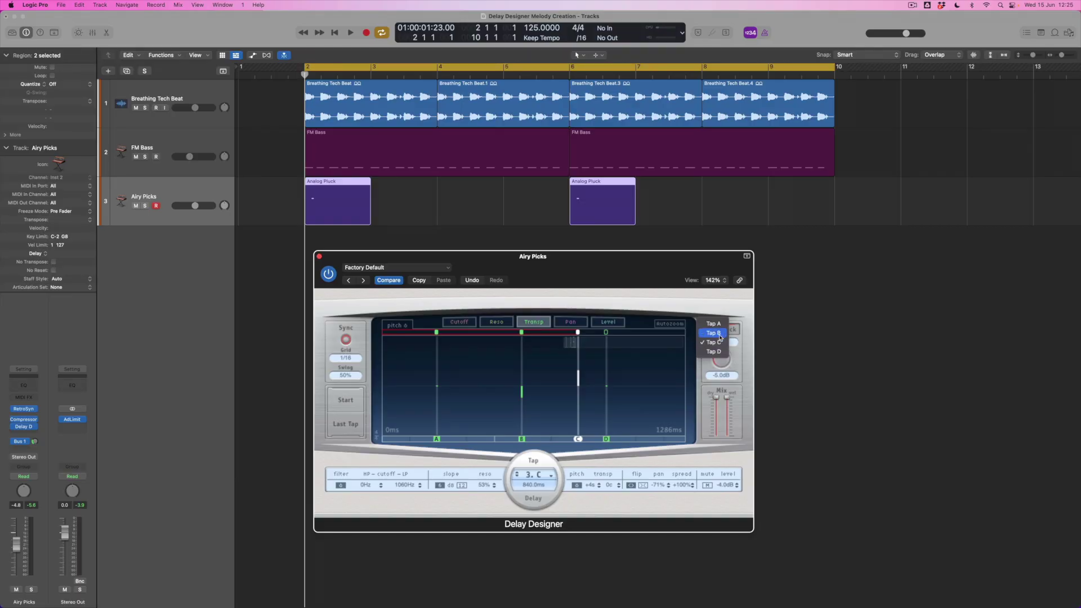
# - Change the Delay Designer feedback source from Tap C to Tap B and start playback
pyautogui.click(719, 340)
pyautogui.click(719, 336)
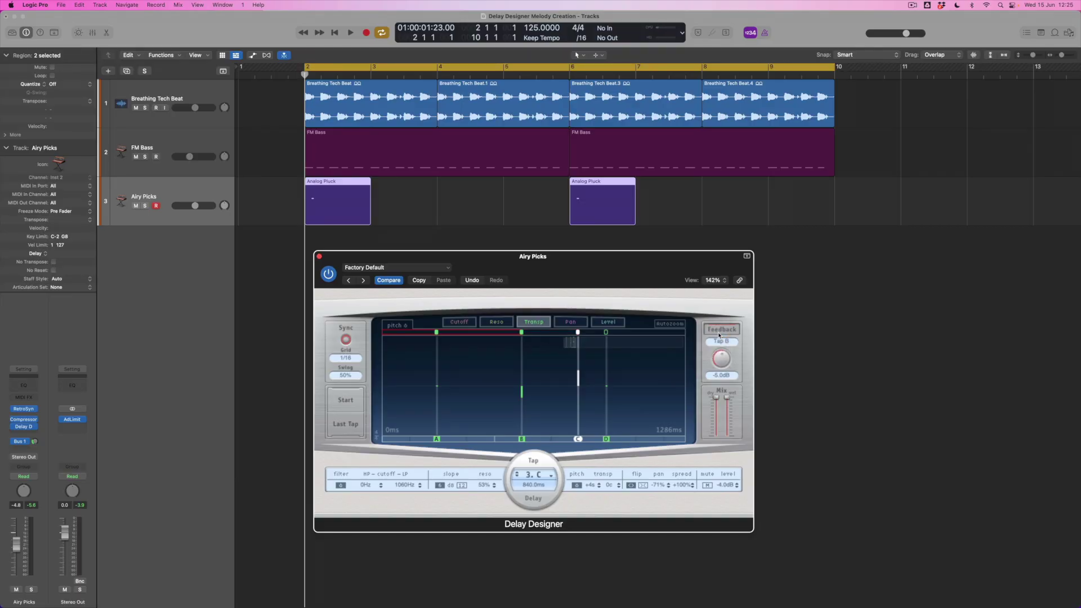
pyautogui.press('space')
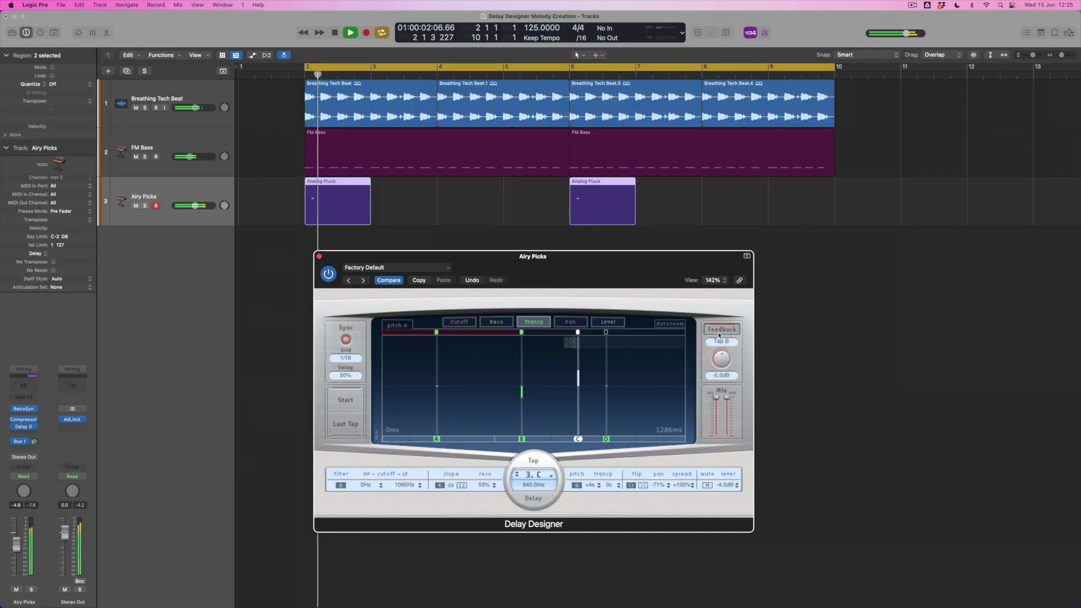